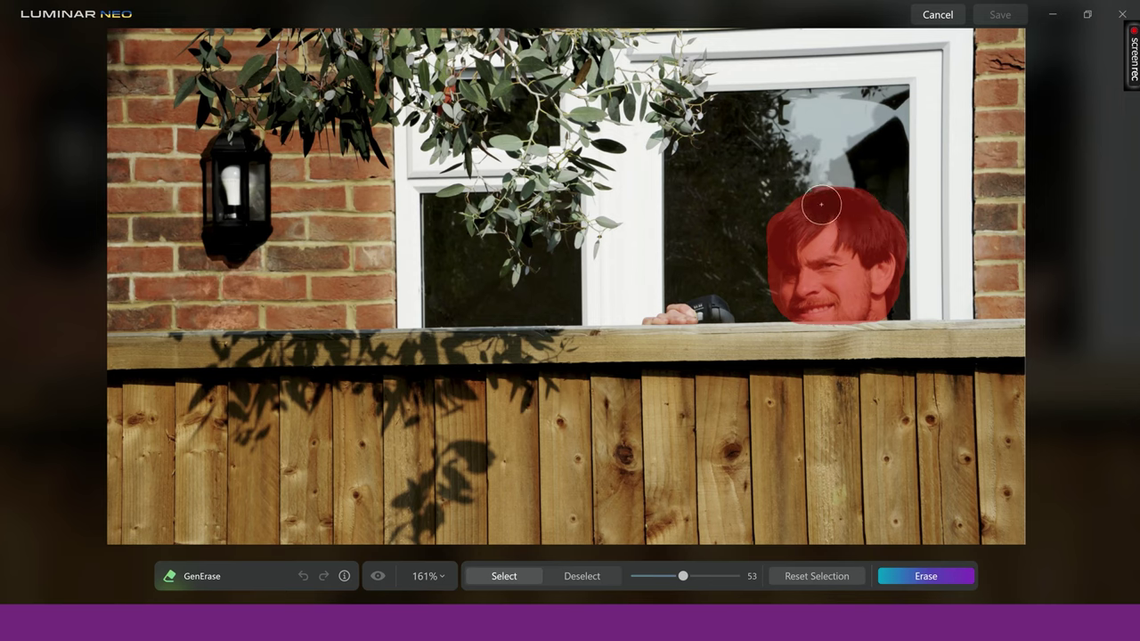
# Brush over the man's hand on the fence photo and erase him with GenErase
pyautogui.moveTo(643, 309); pyautogui.dragTo(702, 312)
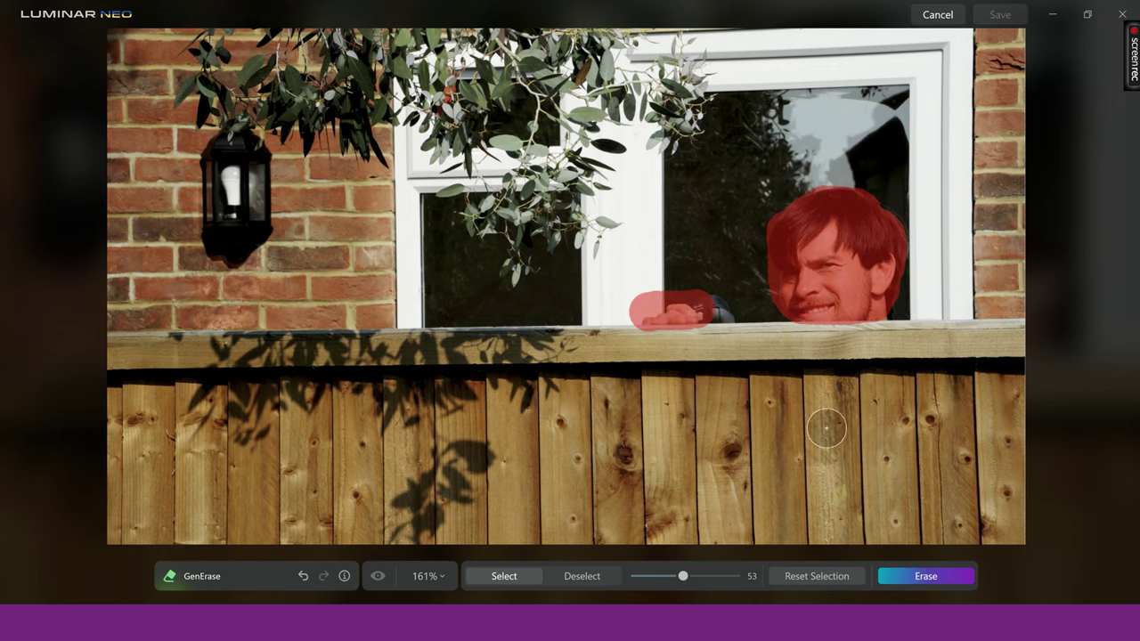
pyautogui.click(906, 572)
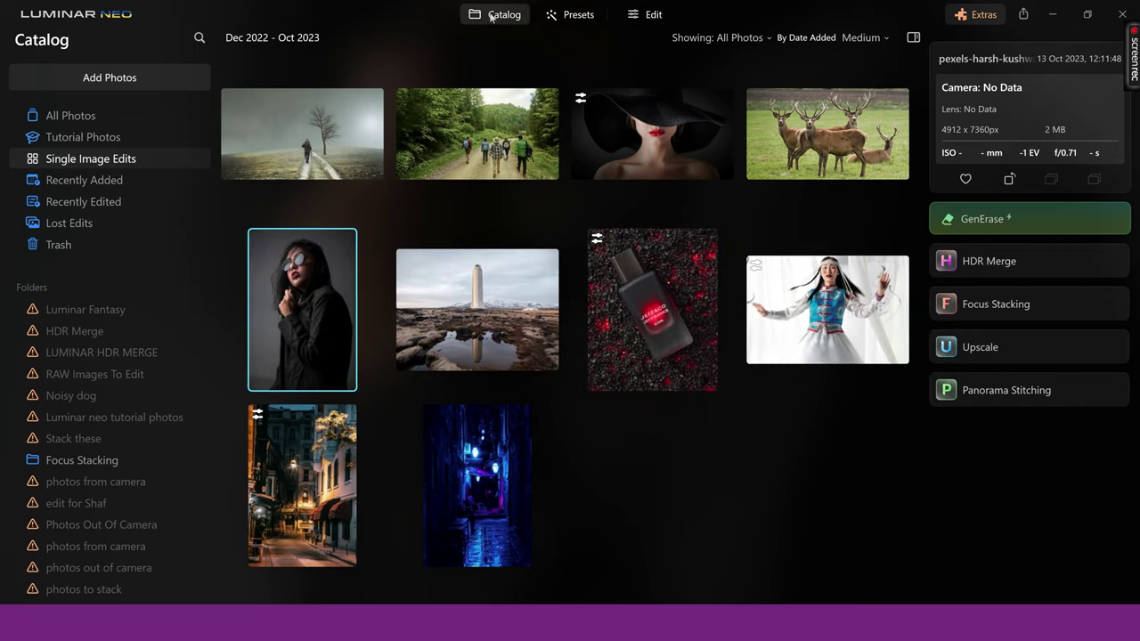
# Open the selected lighthouse photo in GenErase from the Extras panel
pyautogui.click(978, 227)
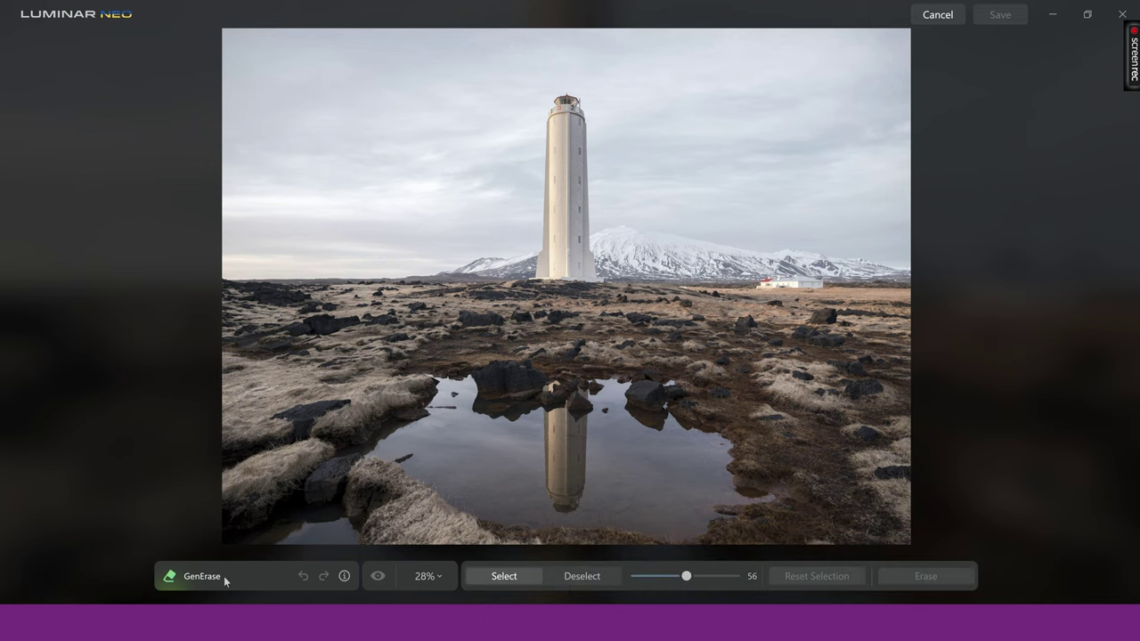
pyautogui.click(439, 578)
pyautogui.click(452, 461)
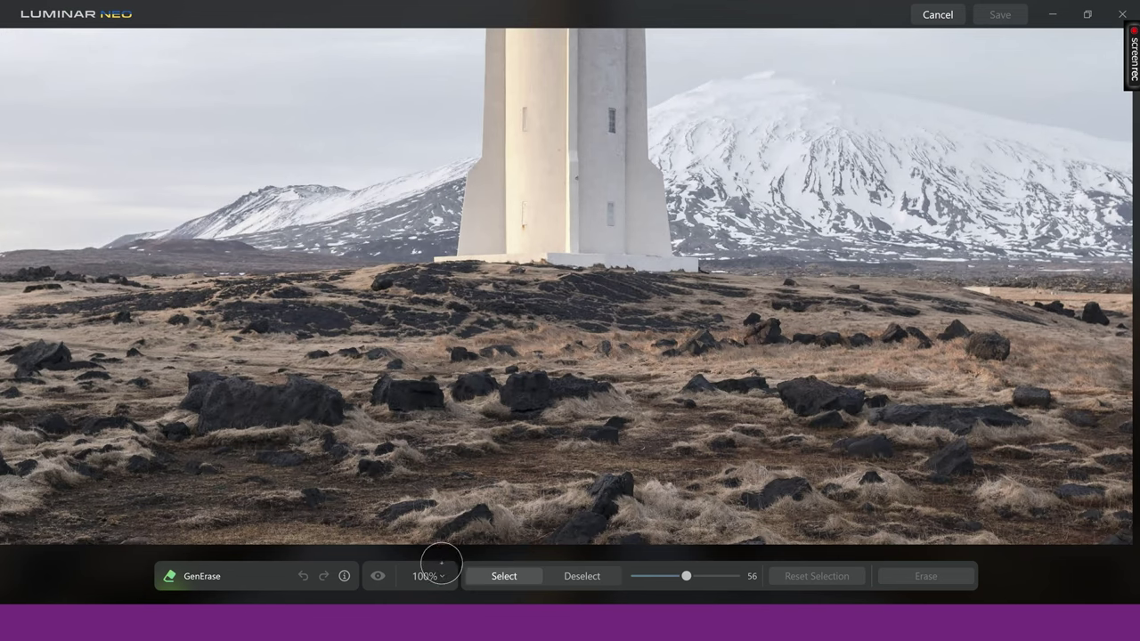
pyautogui.click(442, 578)
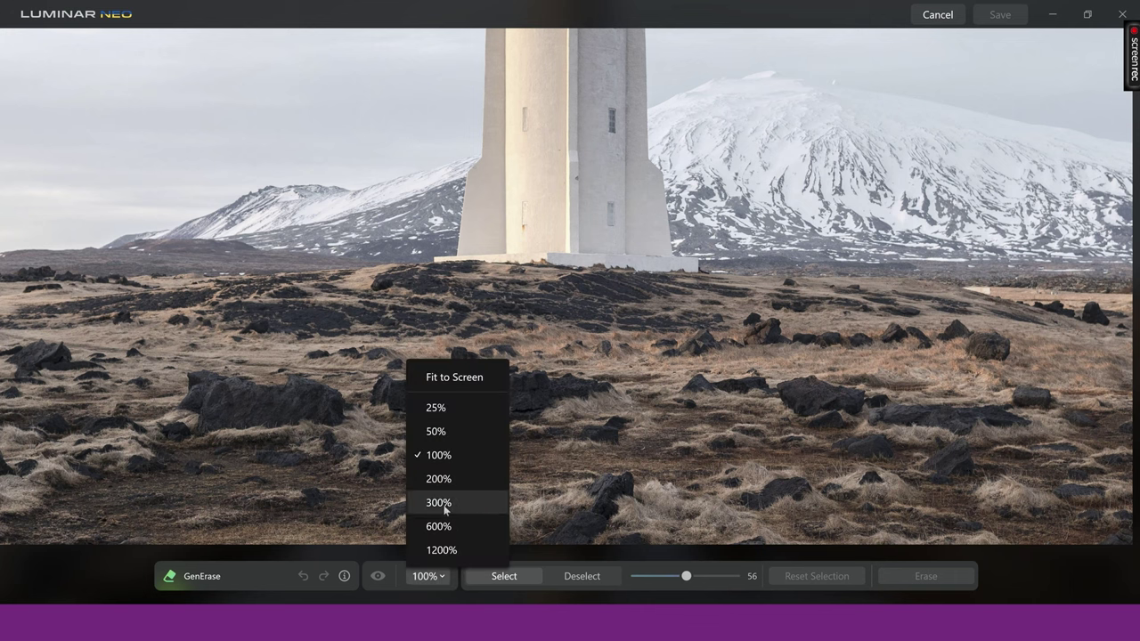
pyautogui.click(445, 479)
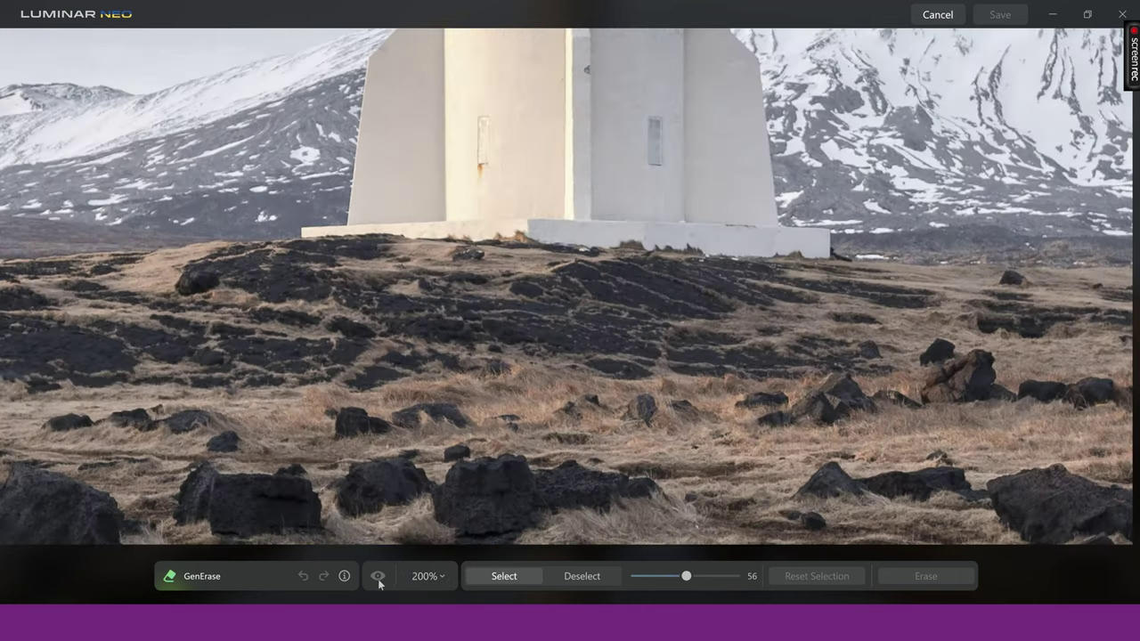
pyautogui.click(443, 578)
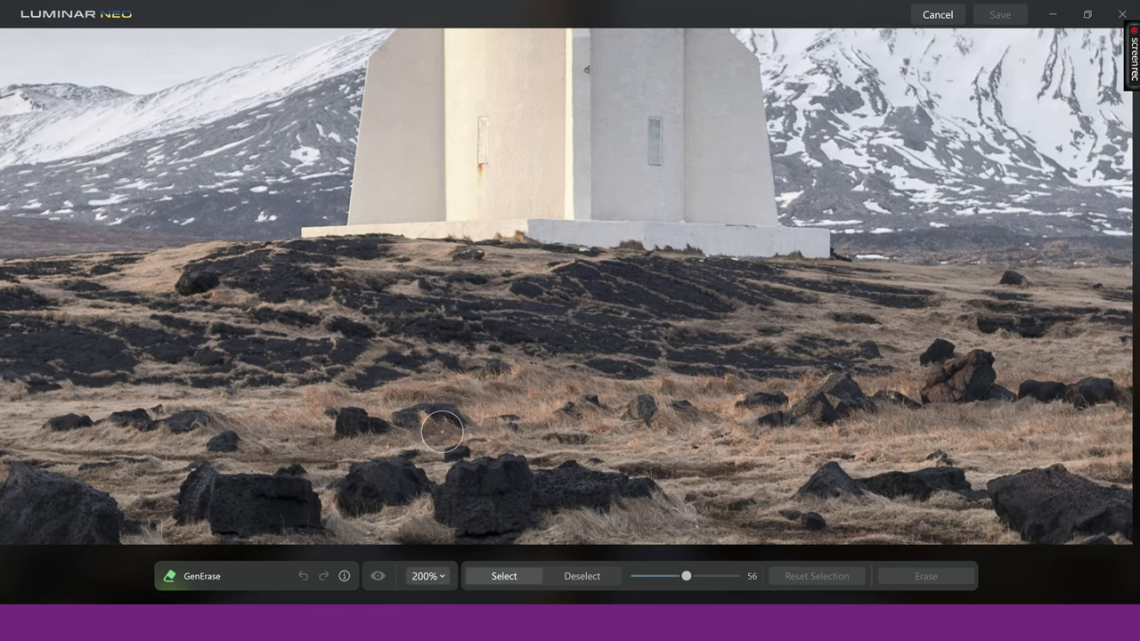
pyautogui.click(442, 429)
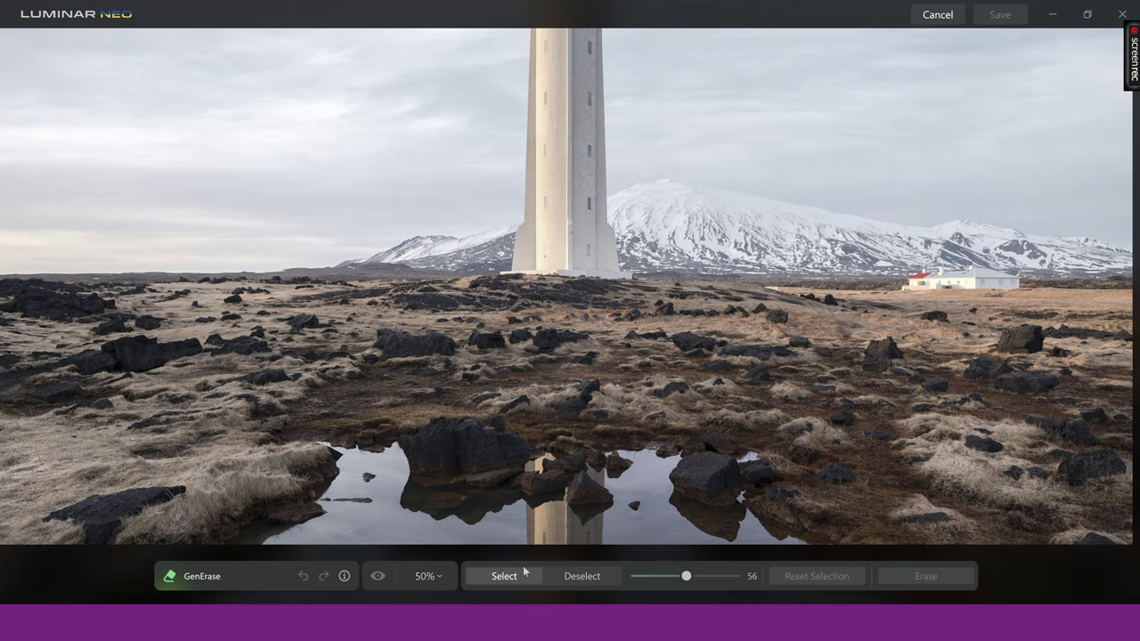
pyautogui.click(441, 580)
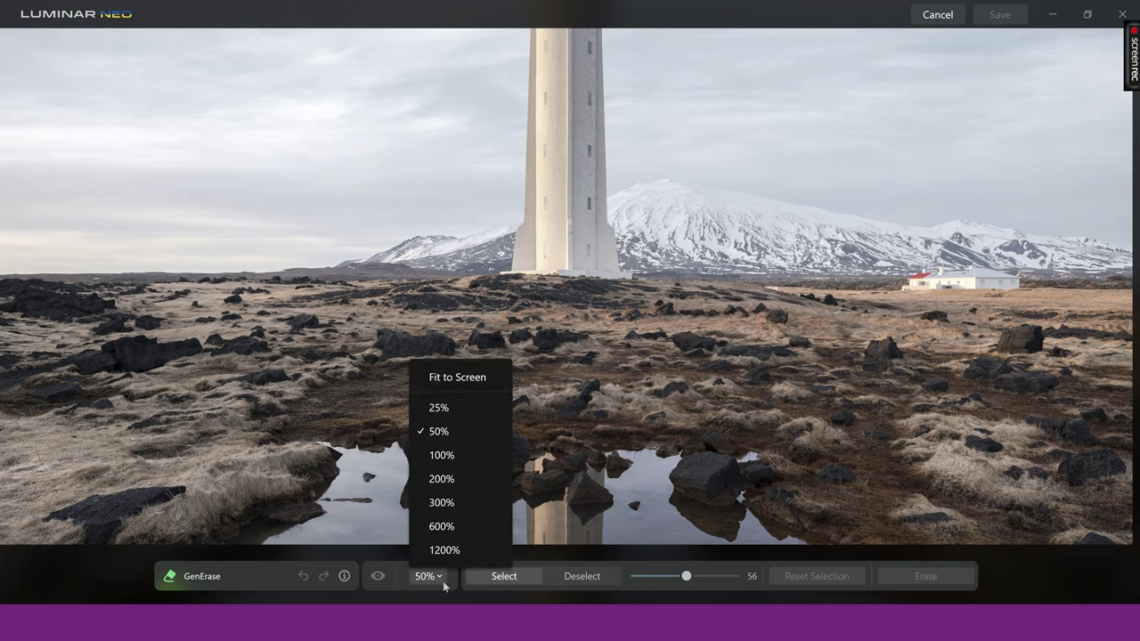
pyautogui.click(457, 377)
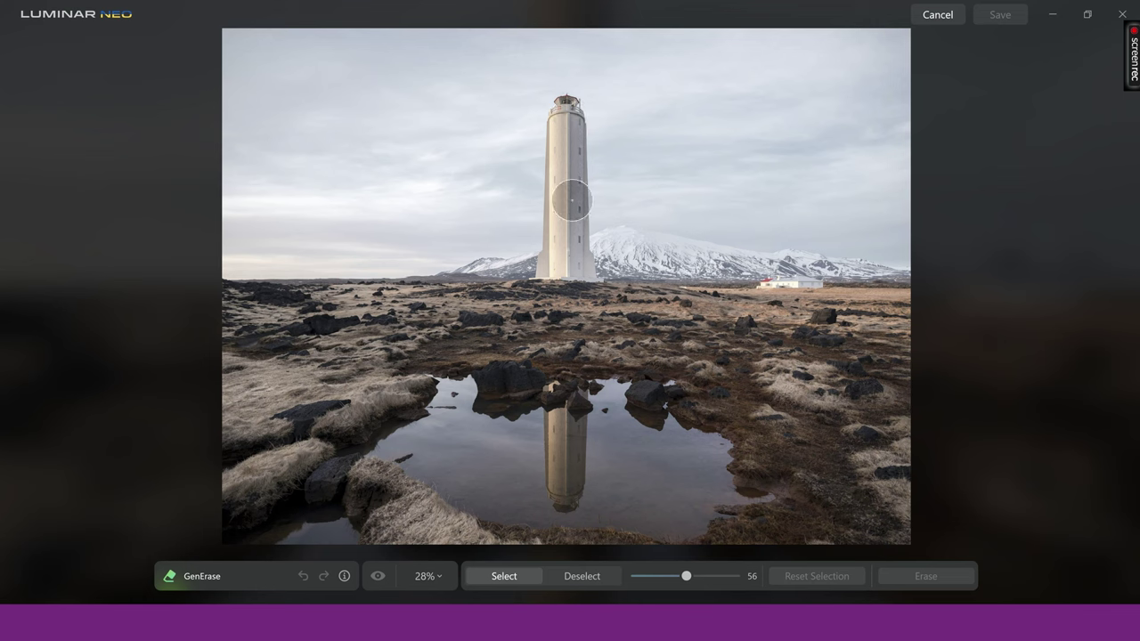
# Paint the Select brush over the whole lighthouse tower and erase it
pyautogui.click(565, 116)
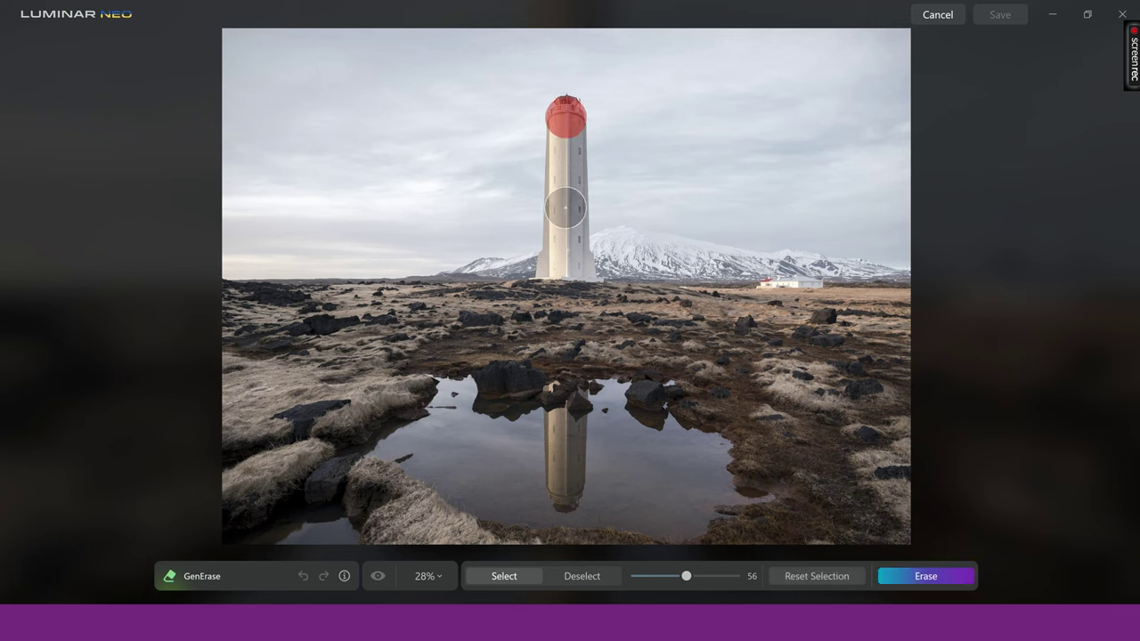
pyautogui.moveTo(565, 186)
pyautogui.mouseDown()
pyautogui.moveTo(564, 154)
pyautogui.moveTo(566, 264)
pyautogui.moveTo(547, 271)
pyautogui.moveTo(556, 217)
pyautogui.moveTo(559, 256)
pyautogui.moveTo(592, 275)
pyautogui.moveTo(570, 277)
pyautogui.moveTo(554, 185)
pyautogui.moveTo(575, 133)
pyautogui.mouseUp()
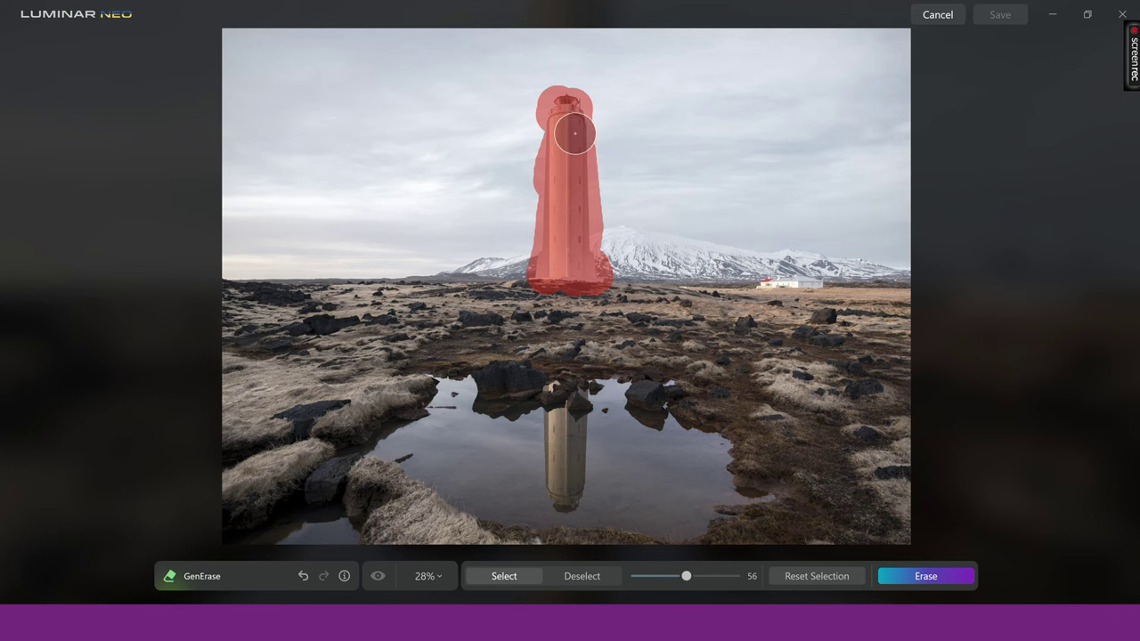
pyautogui.click(929, 576)
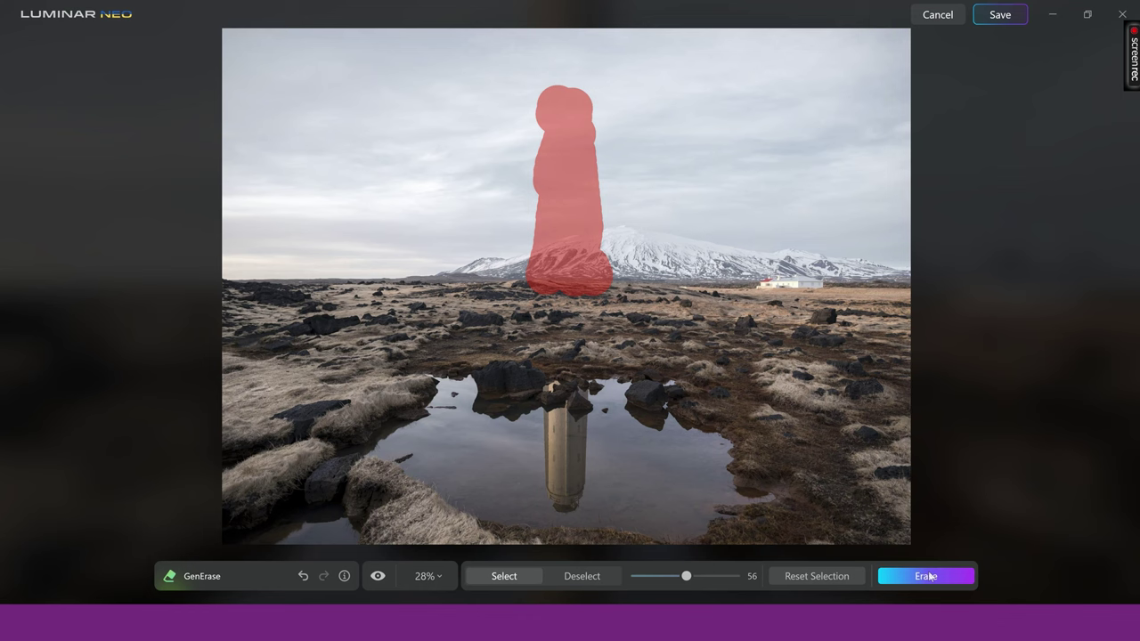
pyautogui.click(928, 576)
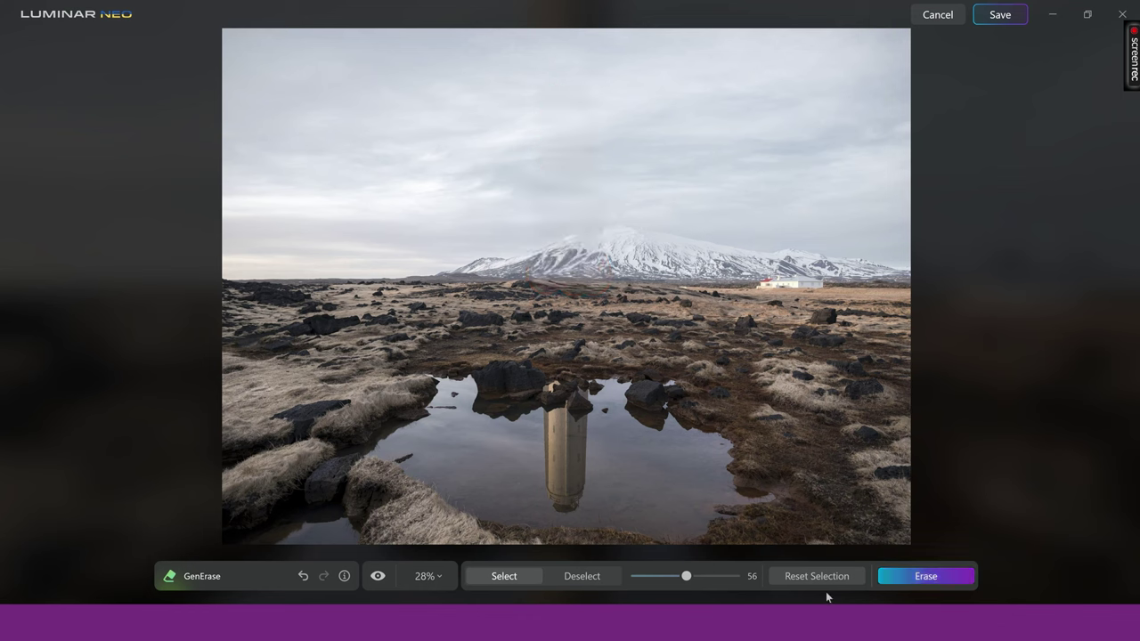
# Reset the mask, shrink the brush to 32, and erase the leftover sky smudge
pyautogui.moveTo(826, 578)
pyautogui.moveTo(766, 623)
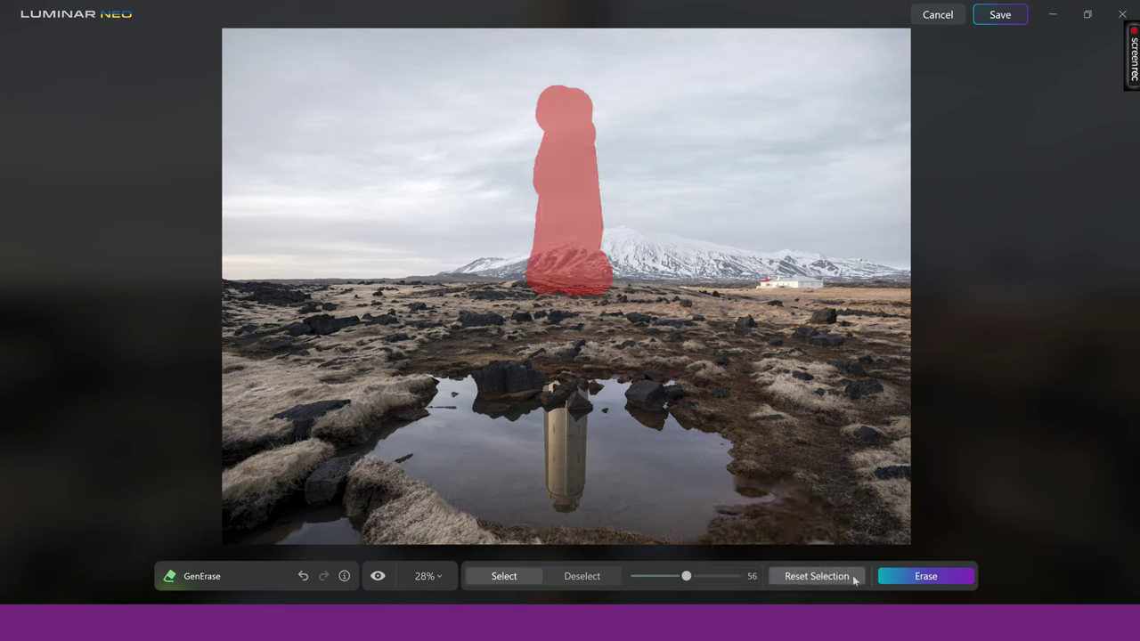
pyautogui.click(852, 579)
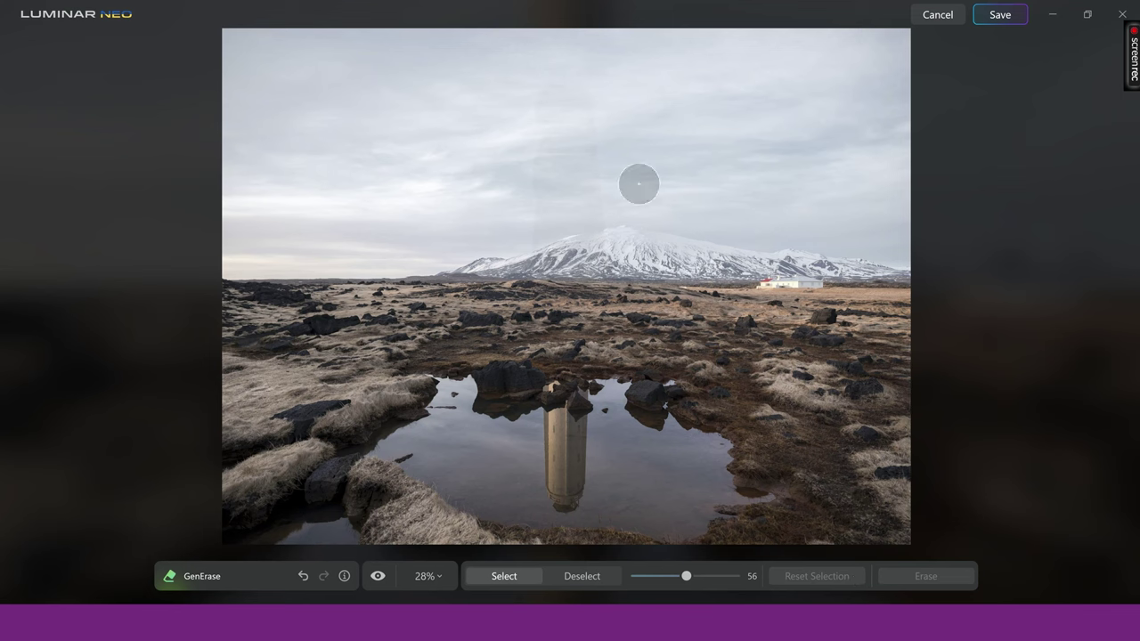
pyautogui.press('[')
pyautogui.press('[')
pyautogui.press('[')
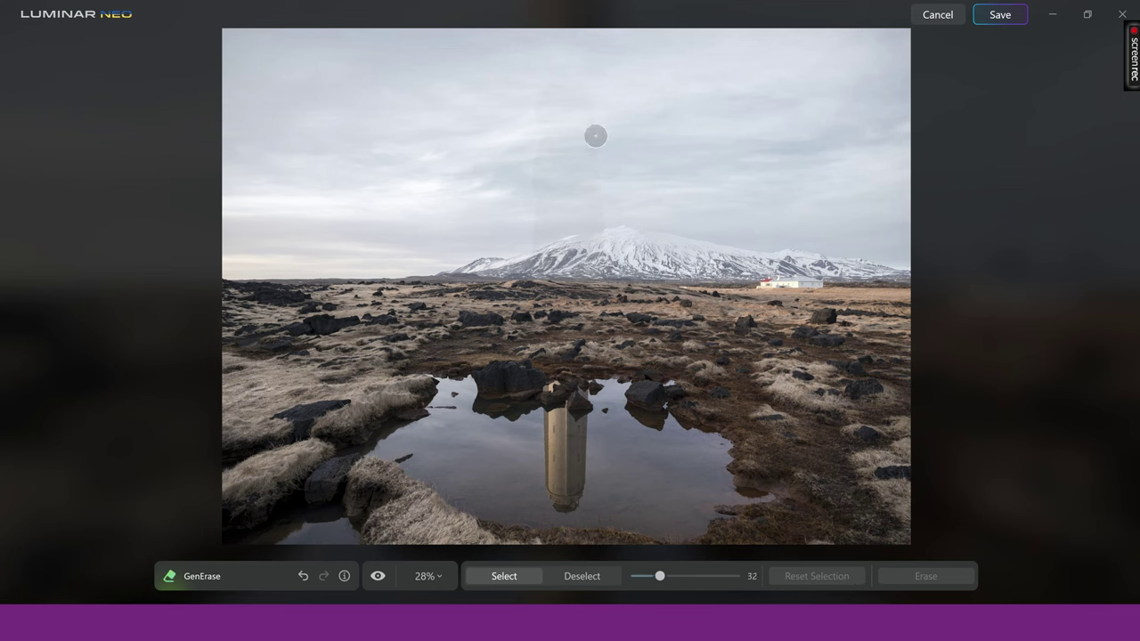
pyautogui.moveTo(597, 203)
pyautogui.mouseDown()
pyautogui.moveTo(578, 95)
pyautogui.moveTo(544, 96)
pyautogui.moveTo(533, 110)
pyautogui.moveTo(533, 243)
pyautogui.moveTo(585, 212)
pyautogui.moveTo(584, 226)
pyautogui.moveTo(542, 211)
pyautogui.moveTo(577, 170)
pyautogui.moveTo(547, 134)
pyautogui.moveTo(563, 111)
pyautogui.moveTo(581, 196)
pyautogui.moveTo(545, 186)
pyautogui.moveTo(545, 242)
pyautogui.moveTo(589, 209)
pyautogui.moveTo(591, 149)
pyautogui.mouseUp()
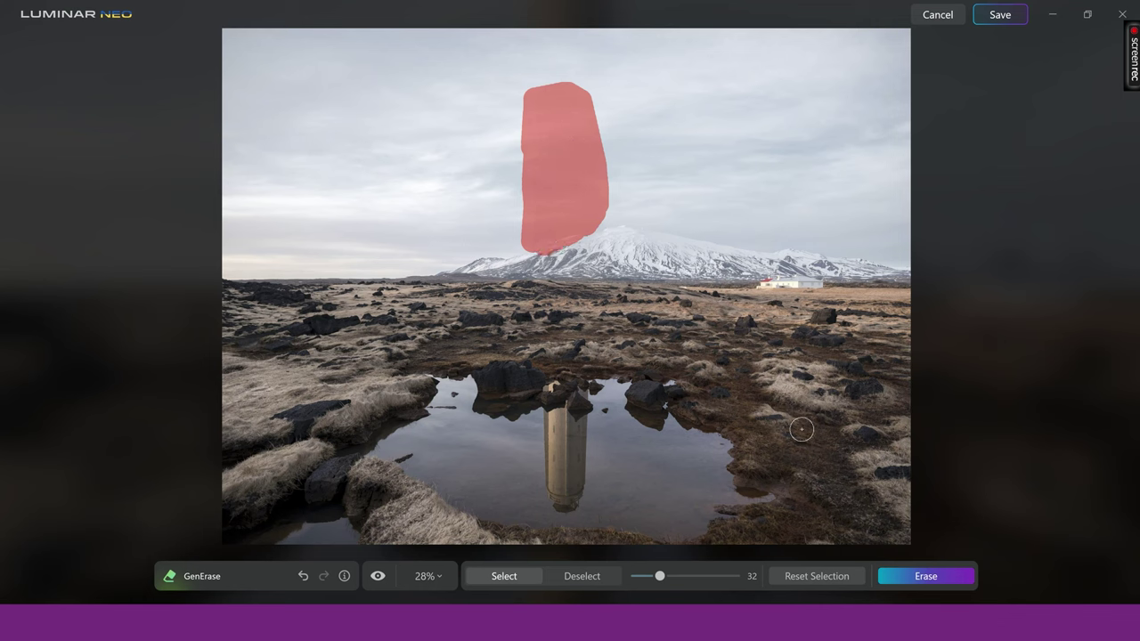
pyautogui.click(908, 577)
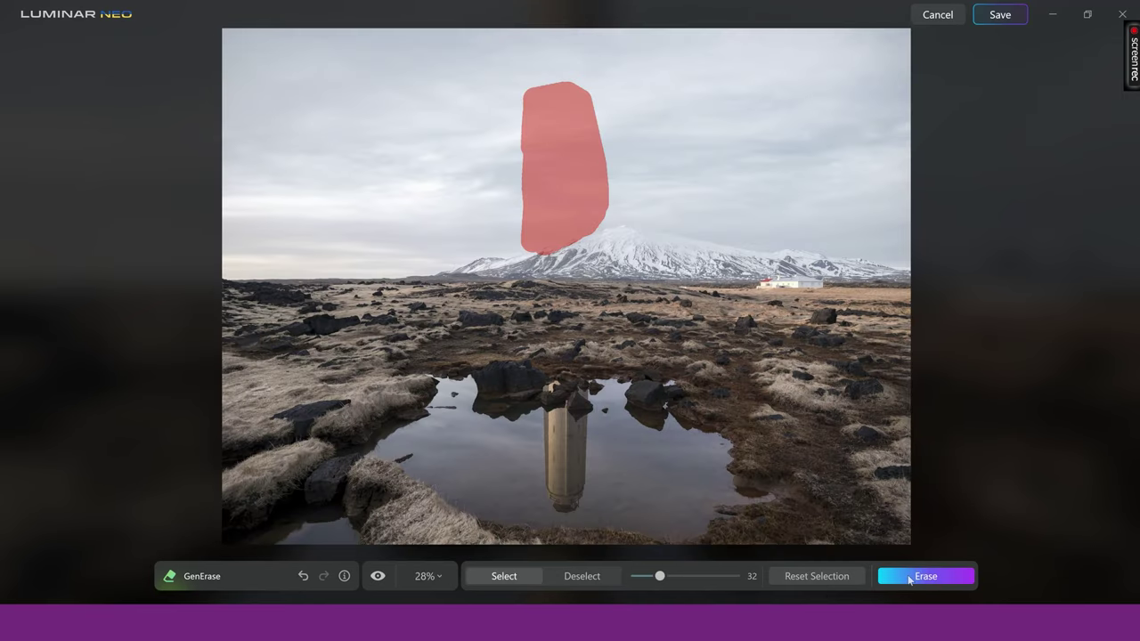
pyautogui.click(827, 576)
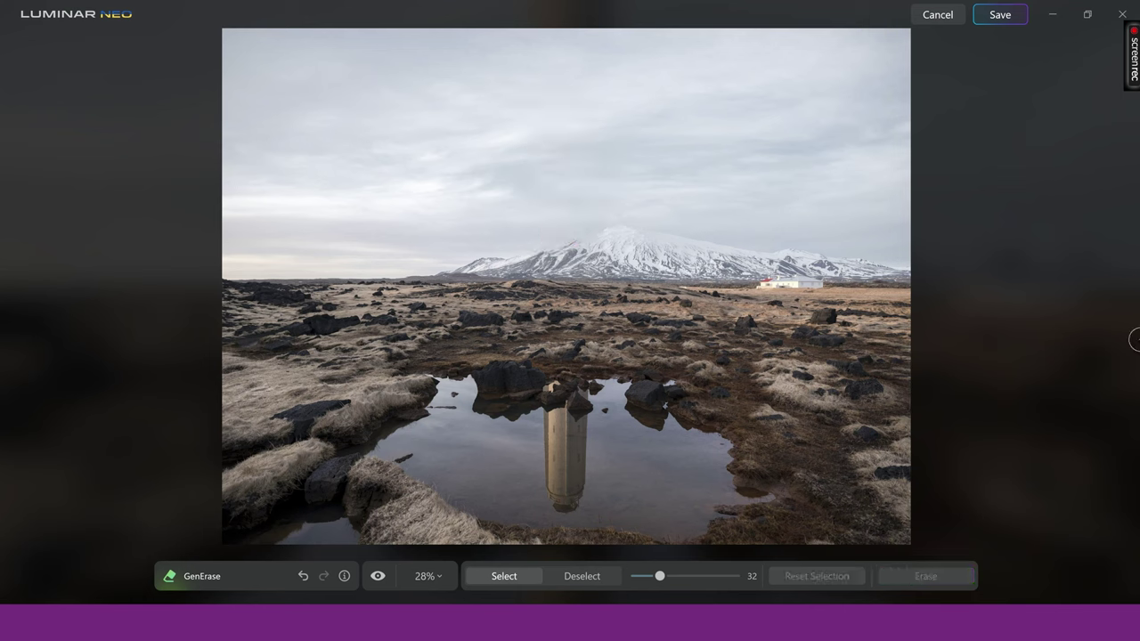
# Inspect the pool at 100% zoom, then brush over the lighthouse reflection and erase it
pyautogui.click(443, 576)
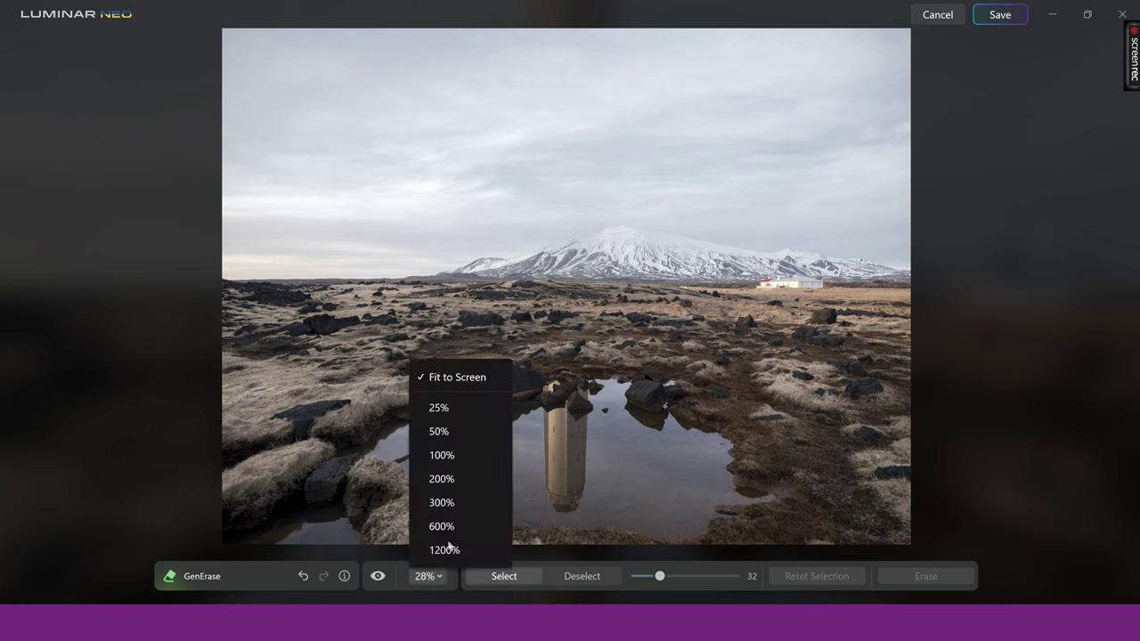
pyautogui.click(442, 456)
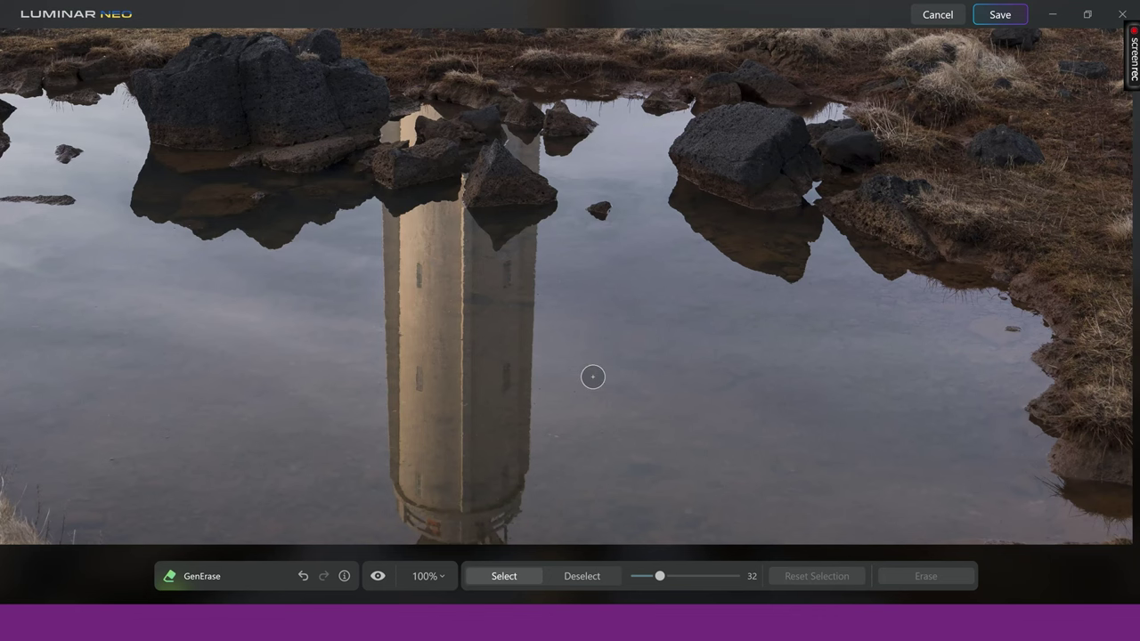
pyautogui.moveTo(564, 348); pyautogui.dragTo(593, 295)
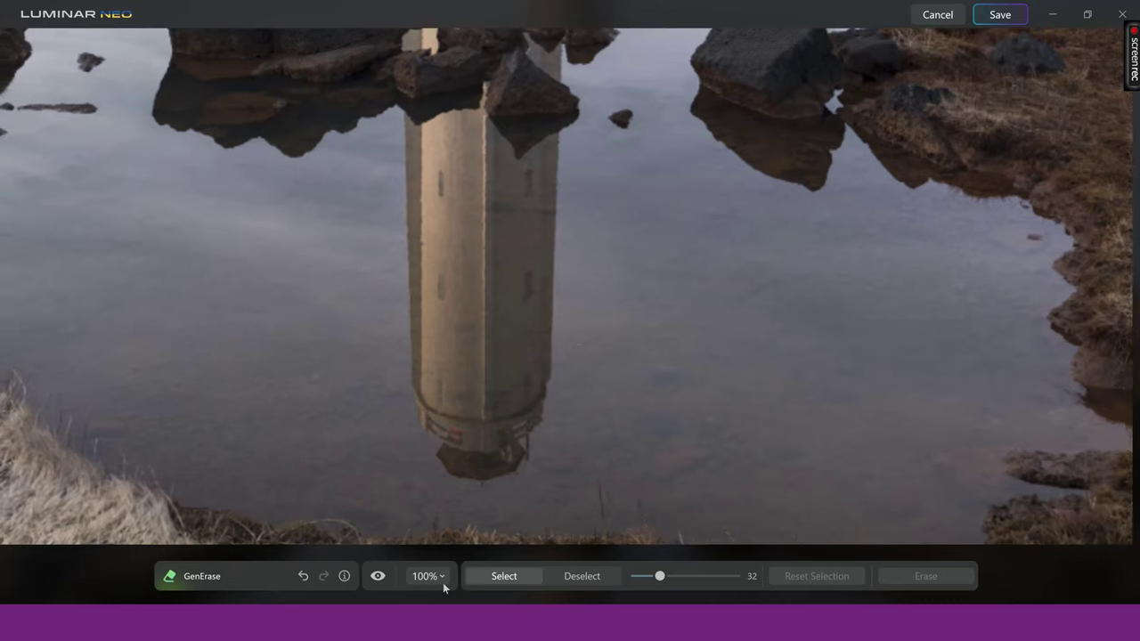
pyautogui.click(425, 576)
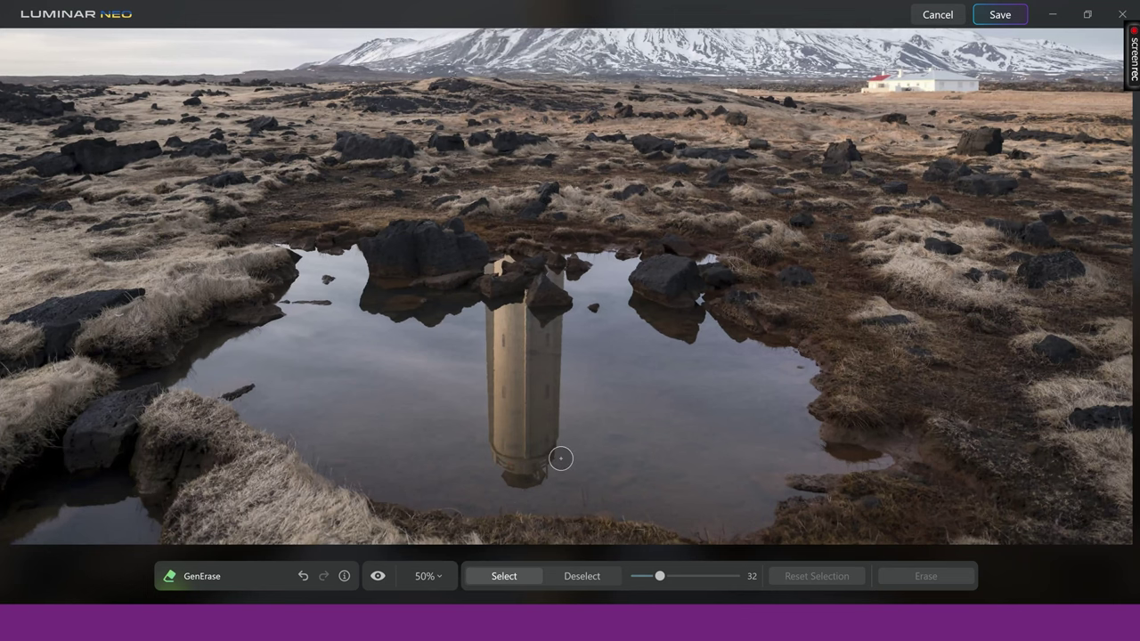
pyautogui.moveTo(512, 476)
pyautogui.mouseDown()
pyautogui.moveTo(491, 320)
pyautogui.moveTo(523, 307)
pyautogui.moveTo(544, 337)
pyautogui.moveTo(541, 464)
pyautogui.moveTo(523, 464)
pyautogui.moveTo(506, 445)
pyautogui.moveTo(506, 468)
pyautogui.moveTo(523, 380)
pyautogui.moveTo(515, 327)
pyautogui.moveTo(493, 414)
pyautogui.moveTo(548, 457)
pyautogui.moveTo(526, 485)
pyautogui.moveTo(565, 406)
pyautogui.moveTo(543, 347)
pyautogui.moveTo(557, 357)
pyautogui.moveTo(560, 328)
pyautogui.moveTo(527, 313)
pyautogui.moveTo(529, 330)
pyautogui.moveTo(550, 312)
pyautogui.moveTo(553, 281)
pyautogui.moveTo(537, 304)
pyautogui.moveTo(527, 295)
pyautogui.moveTo(566, 322)
pyautogui.moveTo(557, 293)
pyautogui.moveTo(490, 314)
pyautogui.moveTo(505, 308)
pyautogui.moveTo(558, 371)
pyautogui.mouseUp()
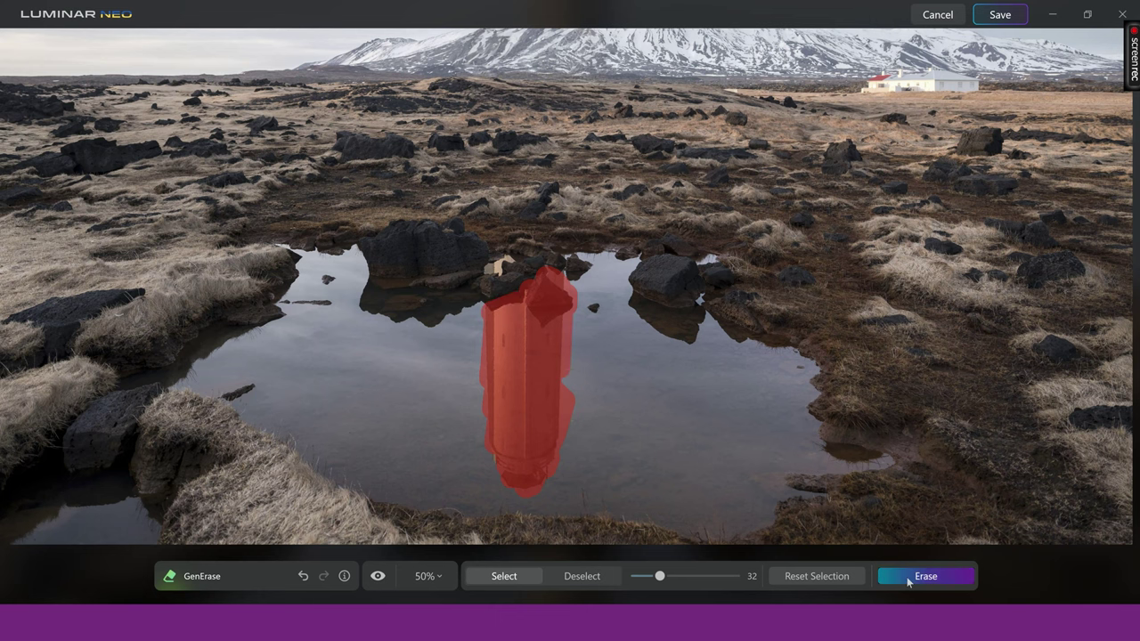
pyautogui.click(908, 579)
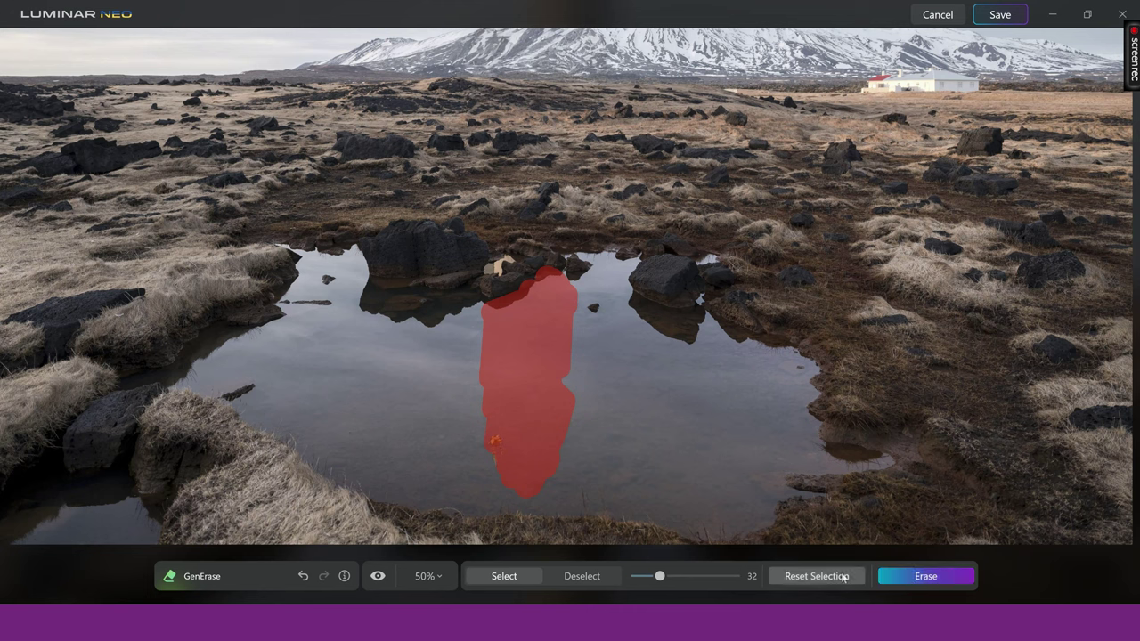
# Reset the mask and brush over the small yellow object floating in the pond
pyautogui.click(842, 577)
pyautogui.hotkey('ctrl', 'z')
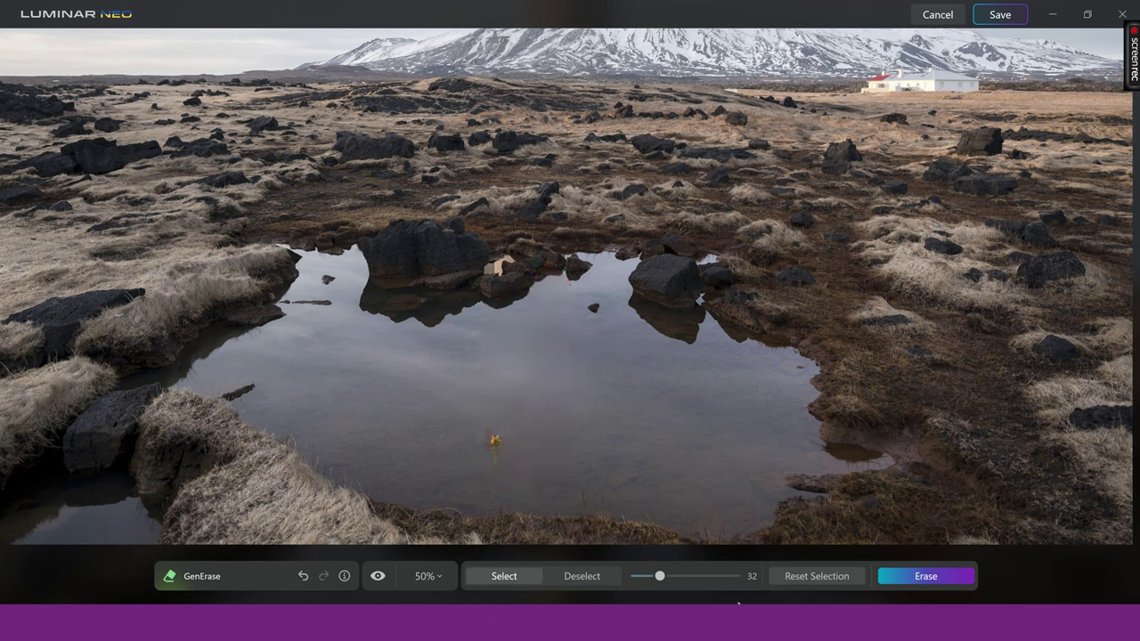
pyautogui.click(791, 576)
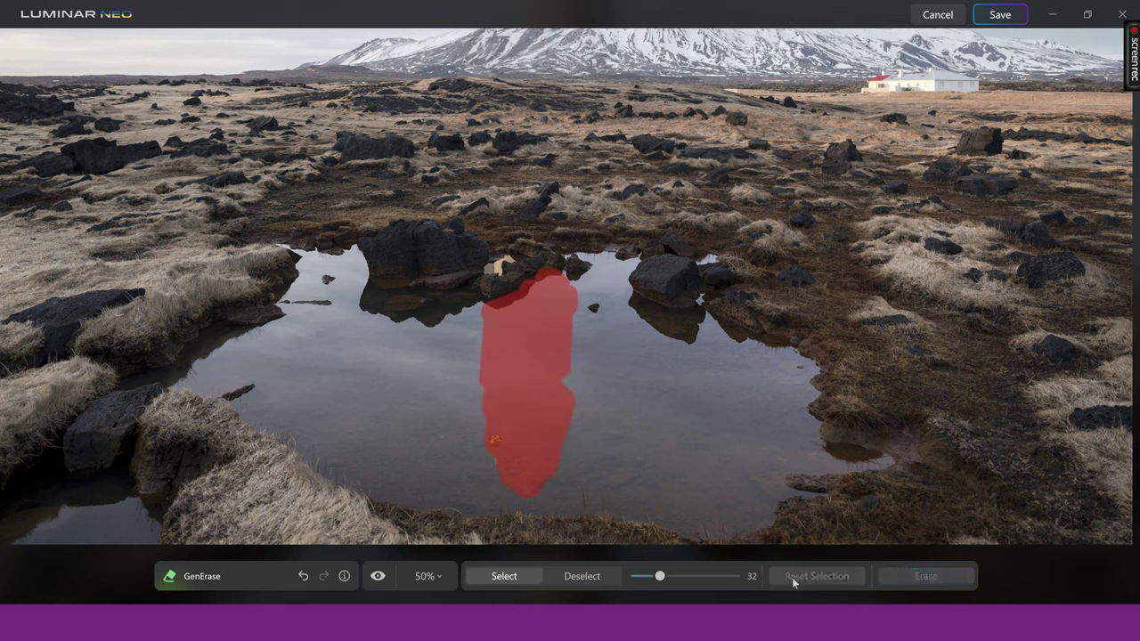
pyautogui.moveTo(498, 433)
pyautogui.mouseDown()
pyautogui.moveTo(486, 463)
pyautogui.moveTo(491, 437)
pyautogui.moveTo(498, 455)
pyautogui.mouseUp()
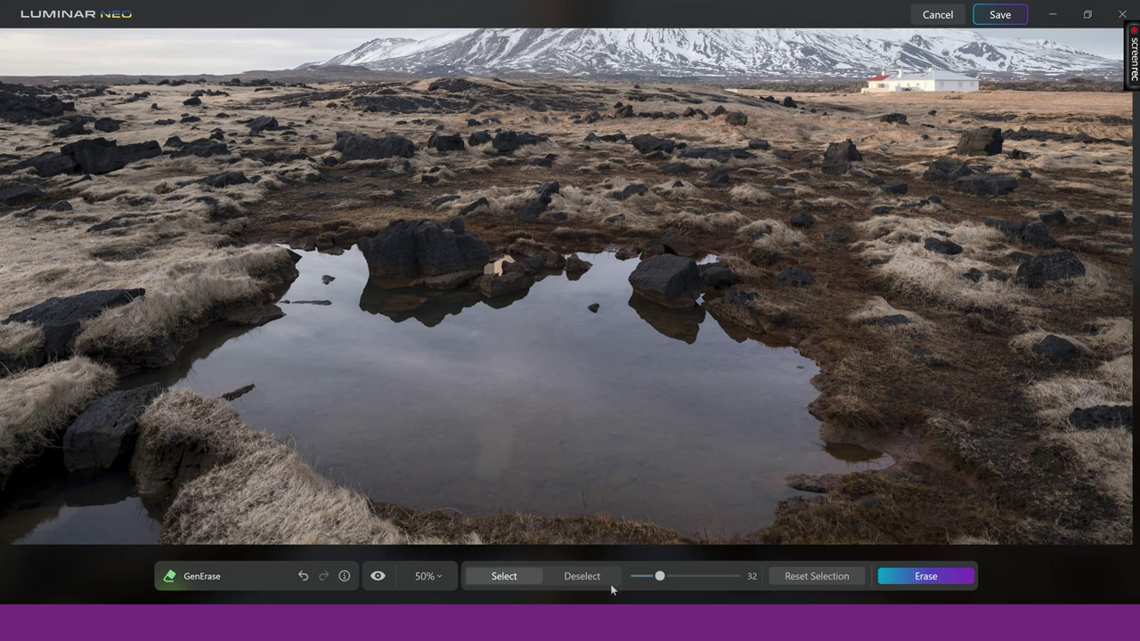
pyautogui.click(804, 576)
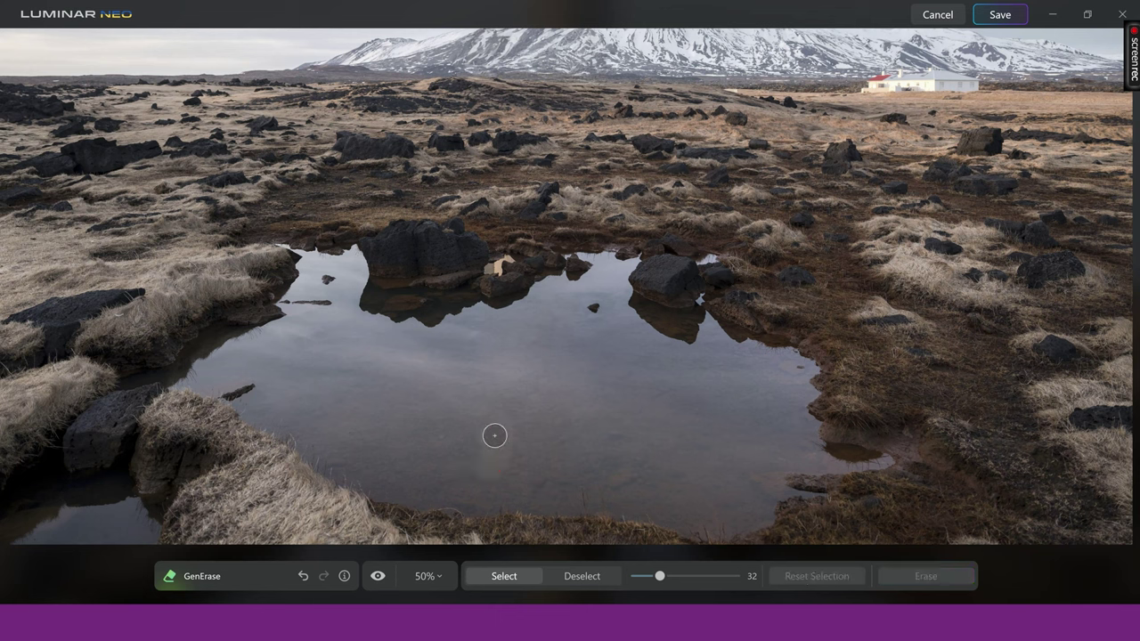
pyautogui.moveTo(494, 435)
pyautogui.mouseDown()
pyautogui.moveTo(498, 461)
pyautogui.moveTo(479, 457)
pyautogui.moveTo(489, 466)
pyautogui.moveTo(507, 450)
pyautogui.moveTo(488, 474)
pyautogui.moveTo(475, 445)
pyautogui.moveTo(500, 432)
pyautogui.mouseUp()
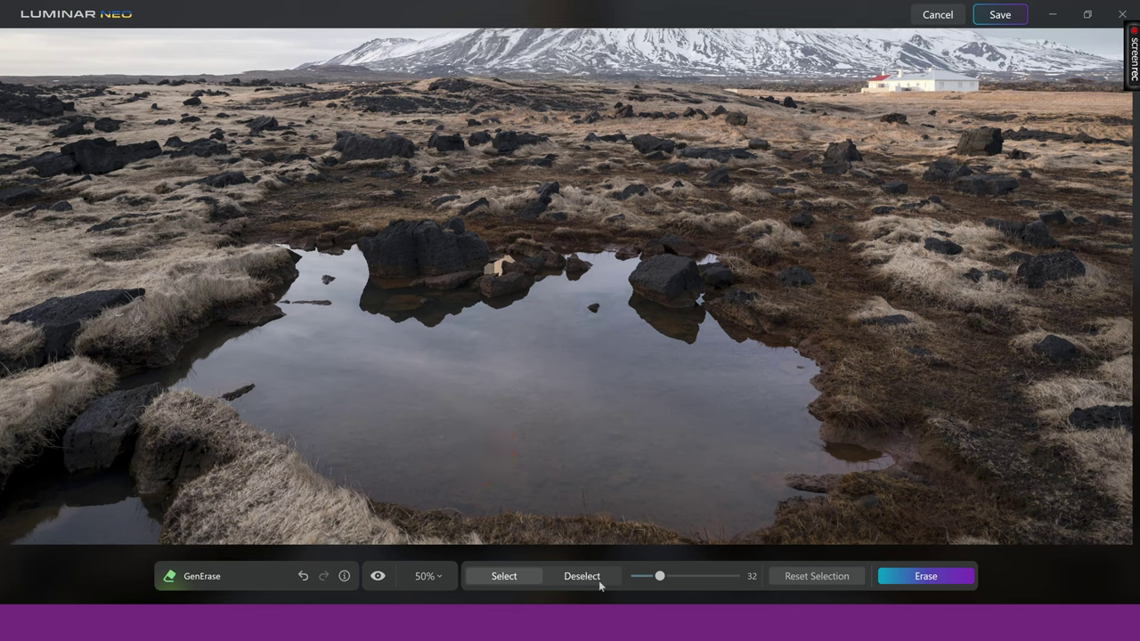
# Check the pond at 100% and Fit to Screen, then save the GenErase result
pyautogui.click(431, 577)
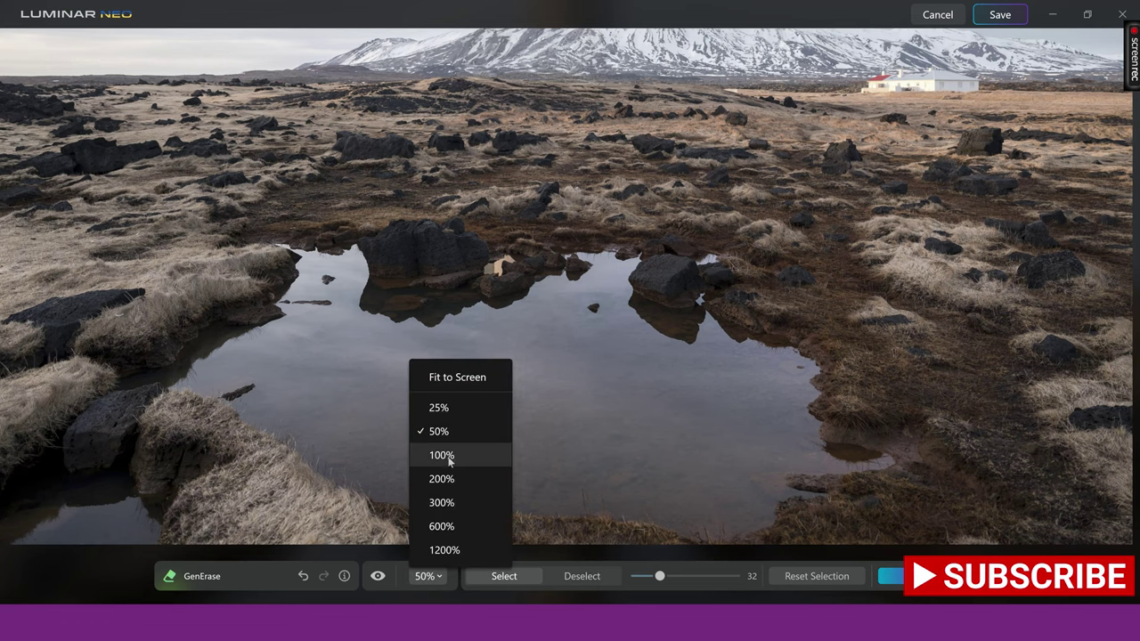
pyautogui.click(448, 456)
pyautogui.click(450, 577)
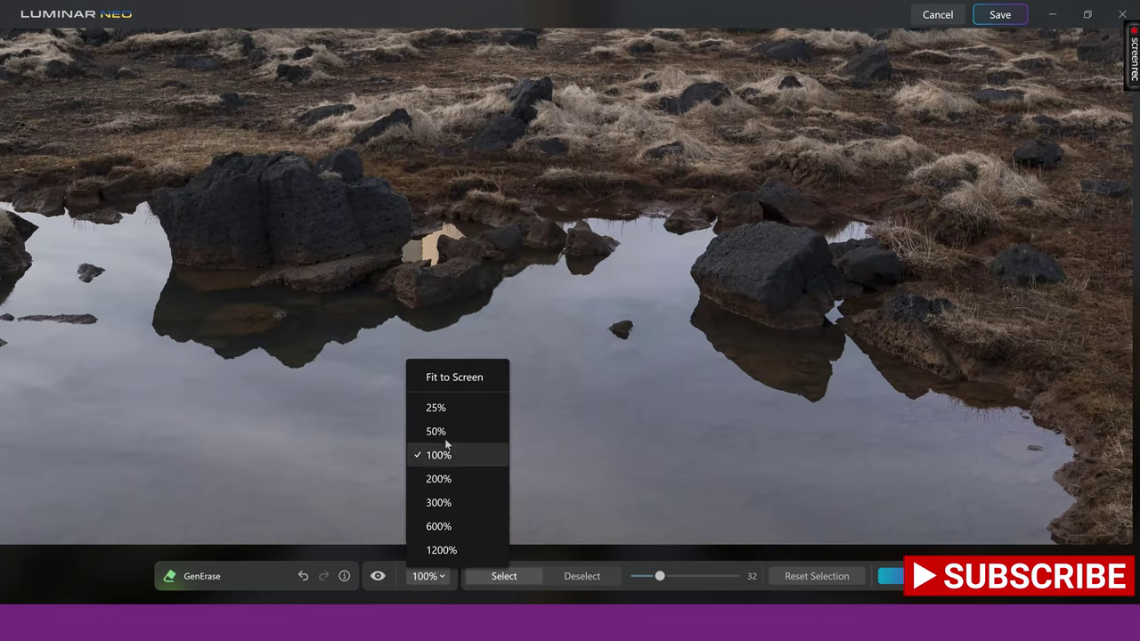
pyautogui.click(456, 379)
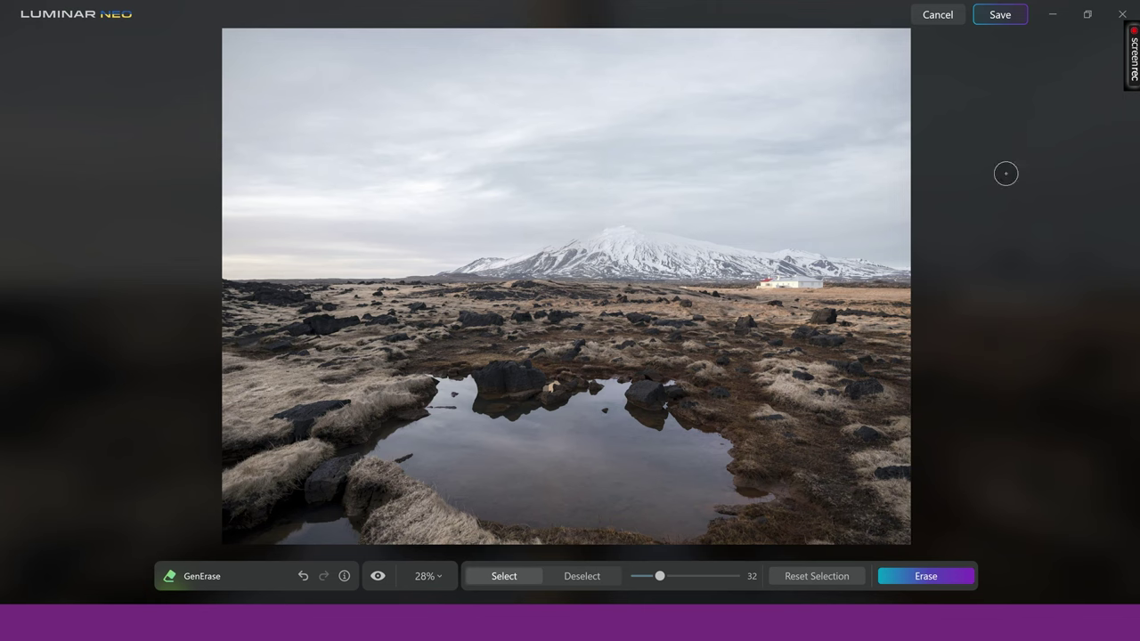
pyautogui.click(1000, 16)
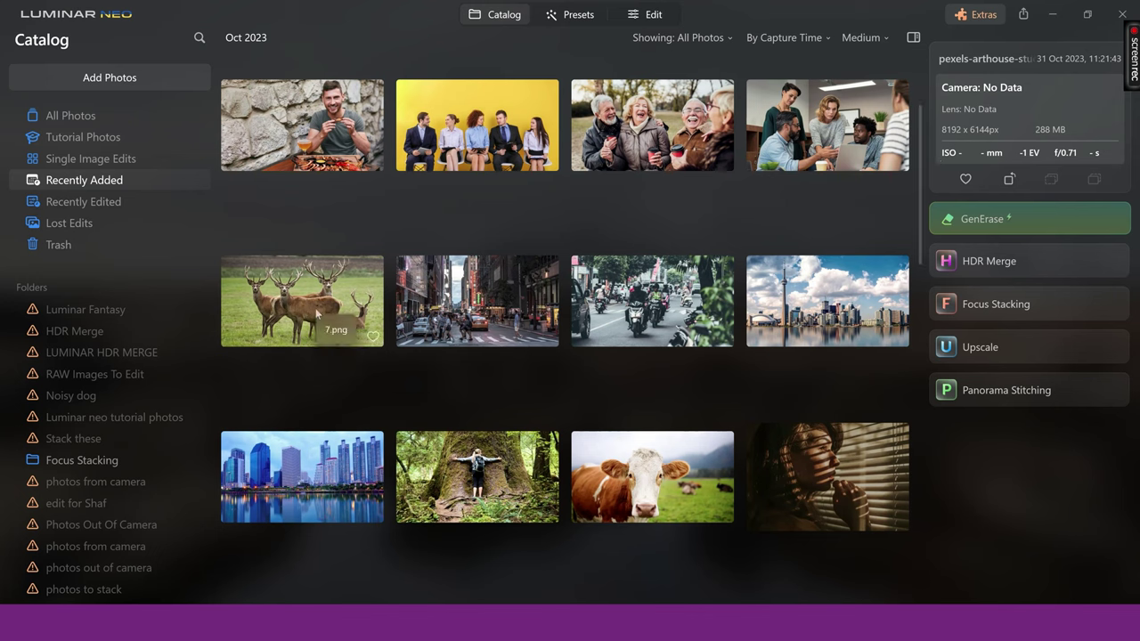
# Select the deer photo 7.png and open it in GenErase
pyautogui.click(318, 314)
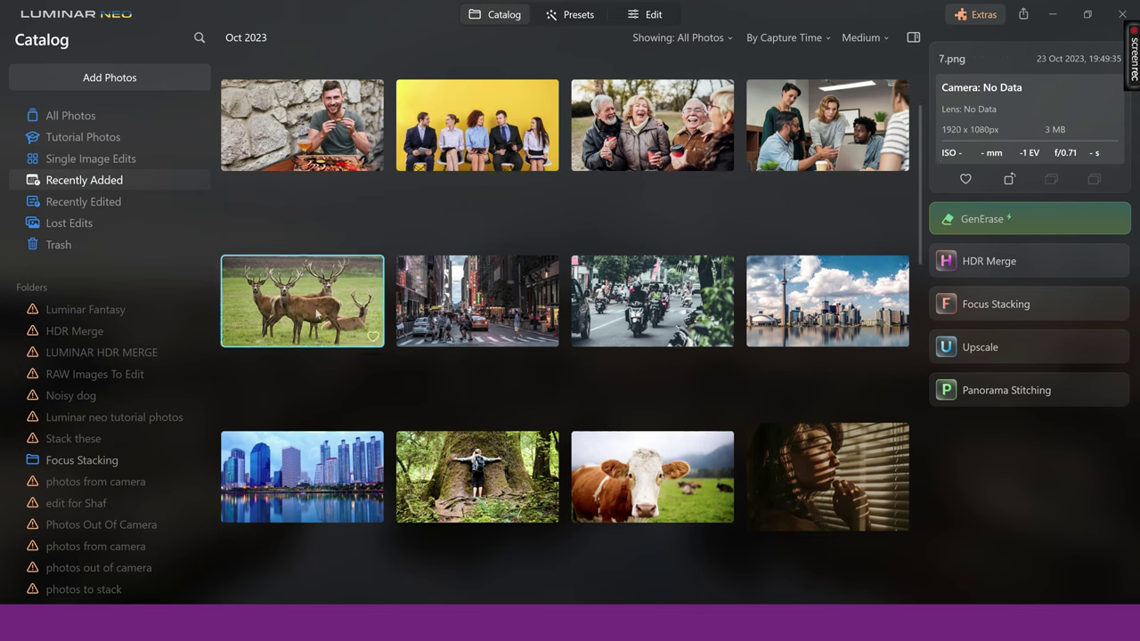
pyautogui.click(981, 219)
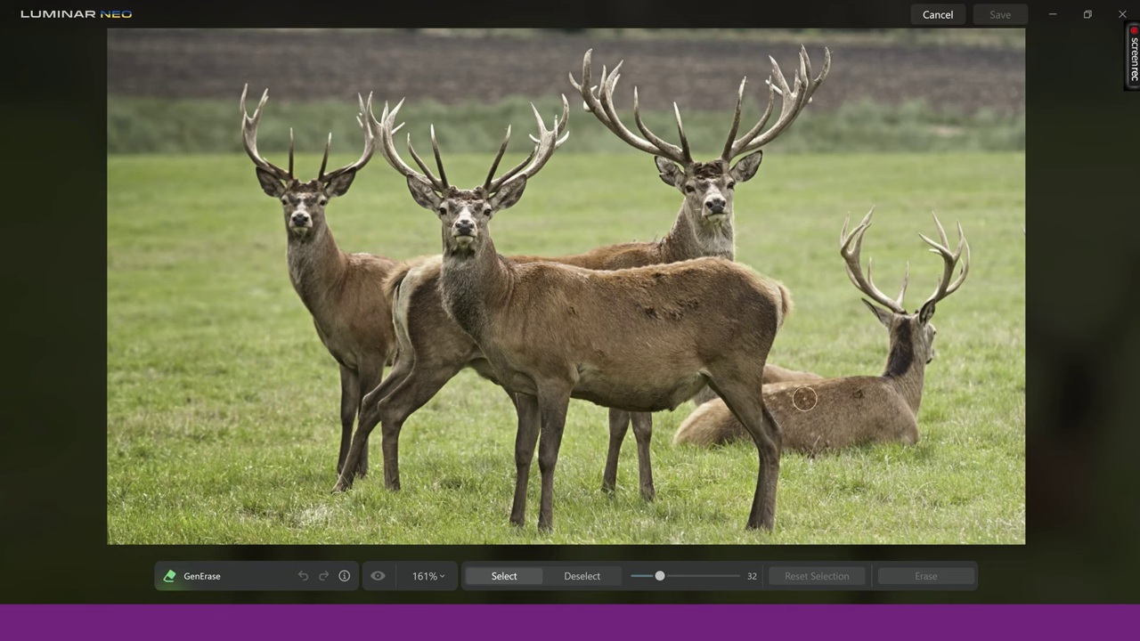
# Set the brush to about 53, paint over the lying stag's head and antlers, and erase it
pyautogui.press(']')
pyautogui.press(']')
pyautogui.press(']')
pyautogui.press(']')
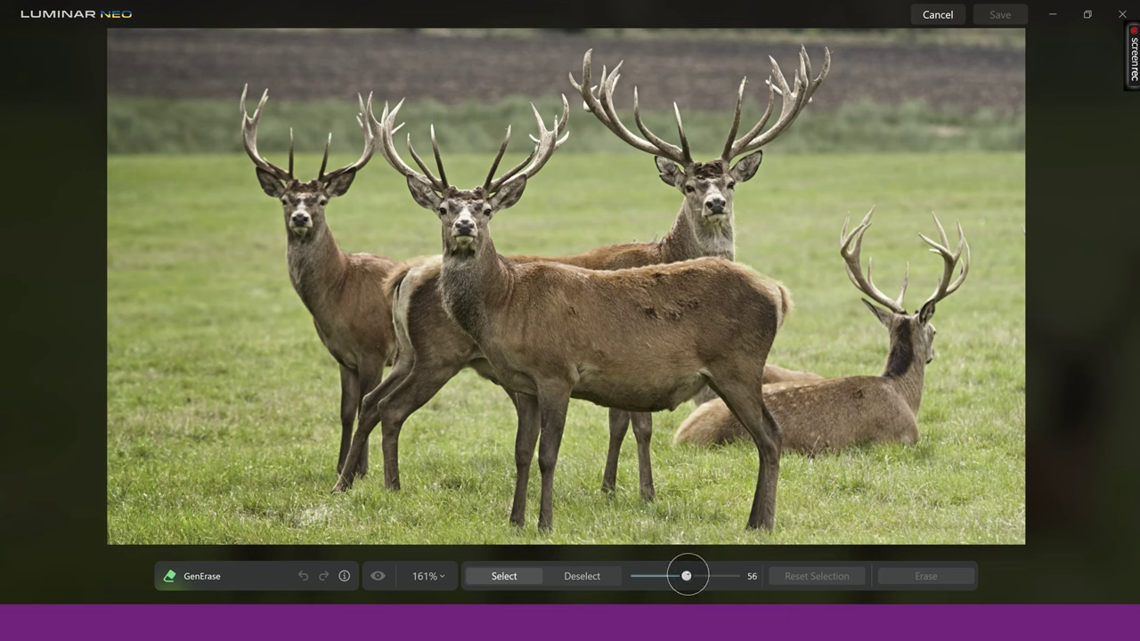
pyautogui.moveTo(687, 576)
pyautogui.mouseDown()
pyautogui.moveTo(656, 576)
pyautogui.moveTo(683, 575)
pyautogui.mouseUp()
pyautogui.press('[')
pyautogui.press('[')
pyautogui.press(']')
pyautogui.press(']')
pyautogui.moveTo(868, 405)
pyautogui.mouseDown()
pyautogui.moveTo(899, 445)
pyautogui.moveTo(910, 440)
pyautogui.moveTo(879, 392)
pyautogui.moveTo(816, 392)
pyautogui.moveTo(822, 403)
pyautogui.moveTo(808, 412)
pyautogui.moveTo(827, 442)
pyautogui.moveTo(803, 438)
pyautogui.moveTo(782, 400)
pyautogui.moveTo(738, 439)
pyautogui.moveTo(773, 419)
pyautogui.moveTo(730, 400)
pyautogui.moveTo(765, 396)
pyautogui.moveTo(715, 407)
pyautogui.mouseUp()
pyautogui.press('[')
pyautogui.press('[')
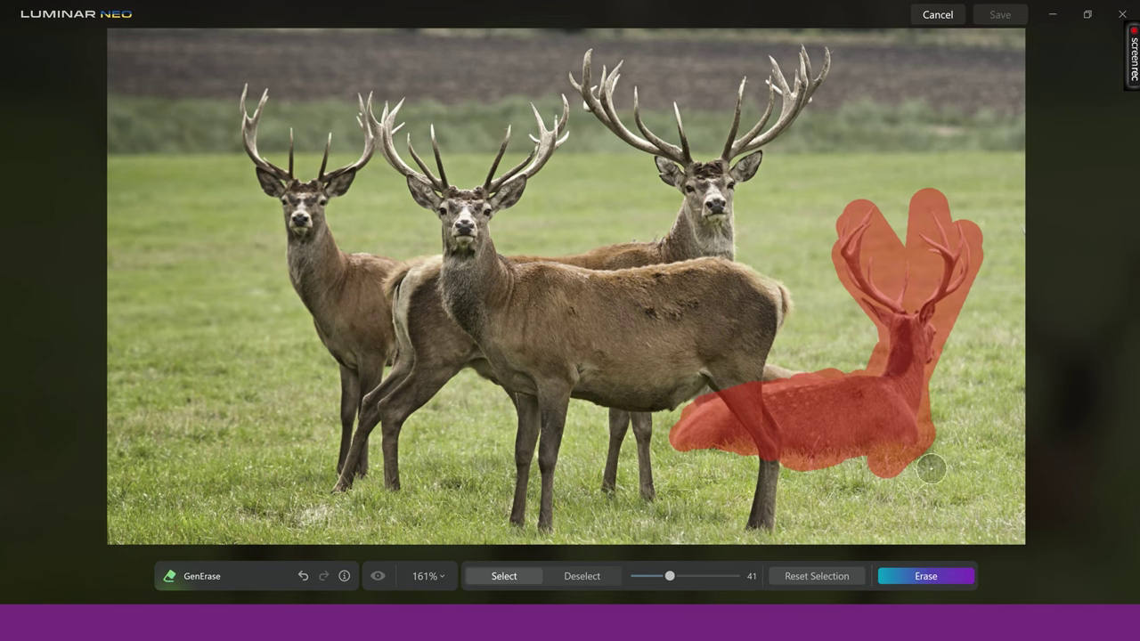
pyautogui.click(933, 577)
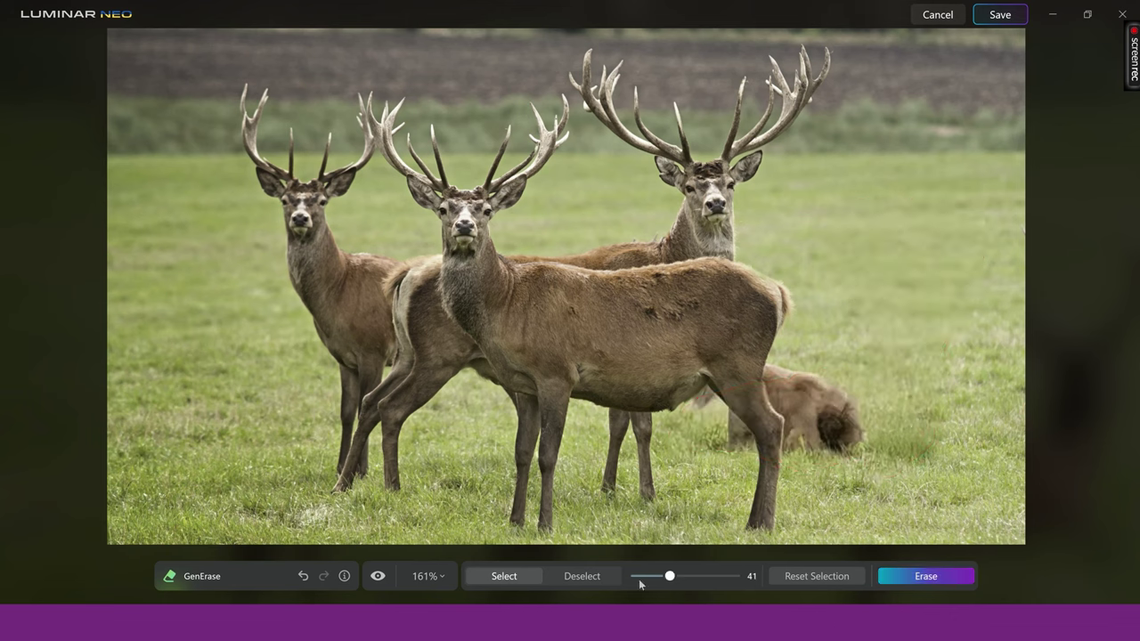
# Reset the mask, brush over the lying deer's remaining rump, and erase it
pyautogui.click(589, 577)
pyautogui.click(804, 577)
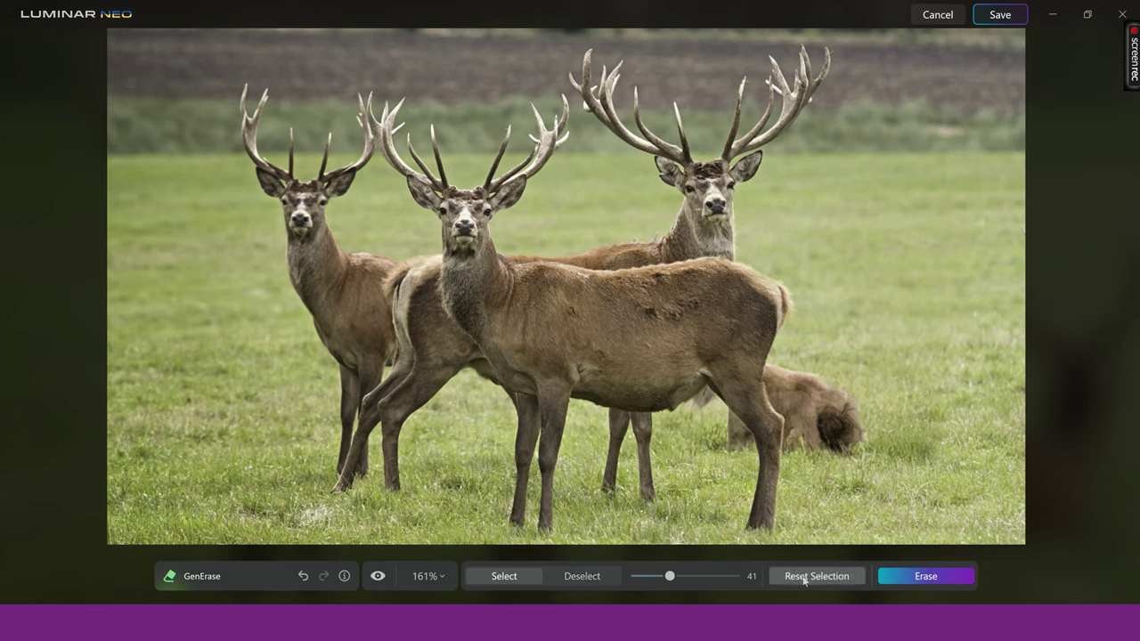
pyautogui.hotkey('ctrl', 'z')
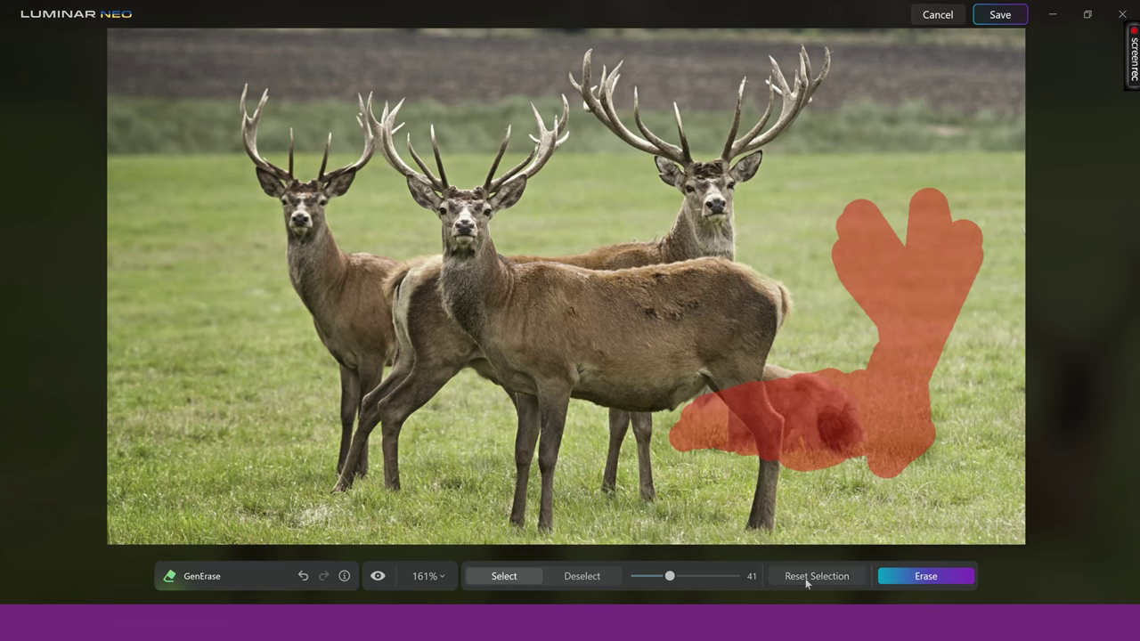
pyautogui.click(804, 578)
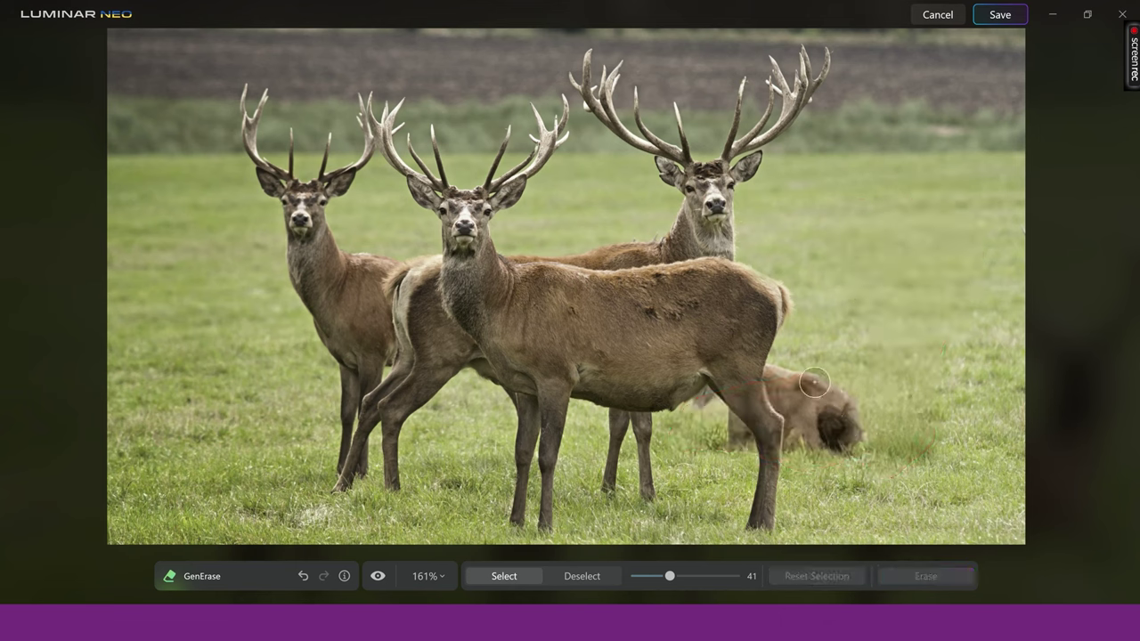
pyautogui.moveTo(814, 382)
pyautogui.mouseDown()
pyautogui.moveTo(849, 427)
pyautogui.moveTo(836, 451)
pyautogui.moveTo(801, 441)
pyautogui.moveTo(828, 436)
pyautogui.moveTo(810, 390)
pyautogui.moveTo(772, 374)
pyautogui.mouseUp()
pyautogui.click(881, 577)
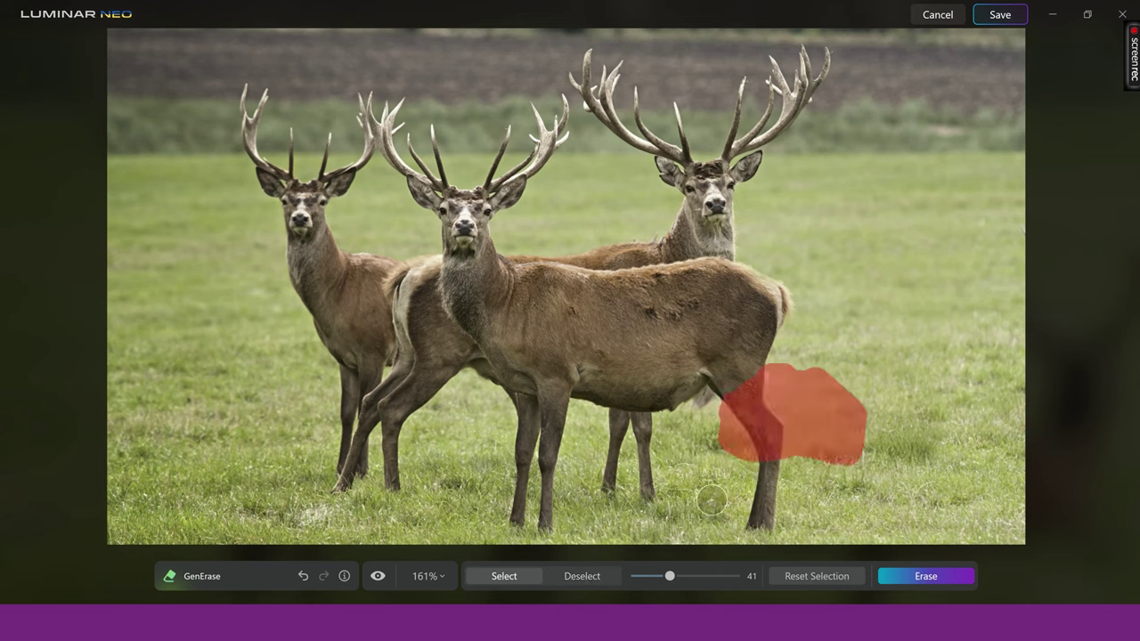
pyautogui.click(801, 575)
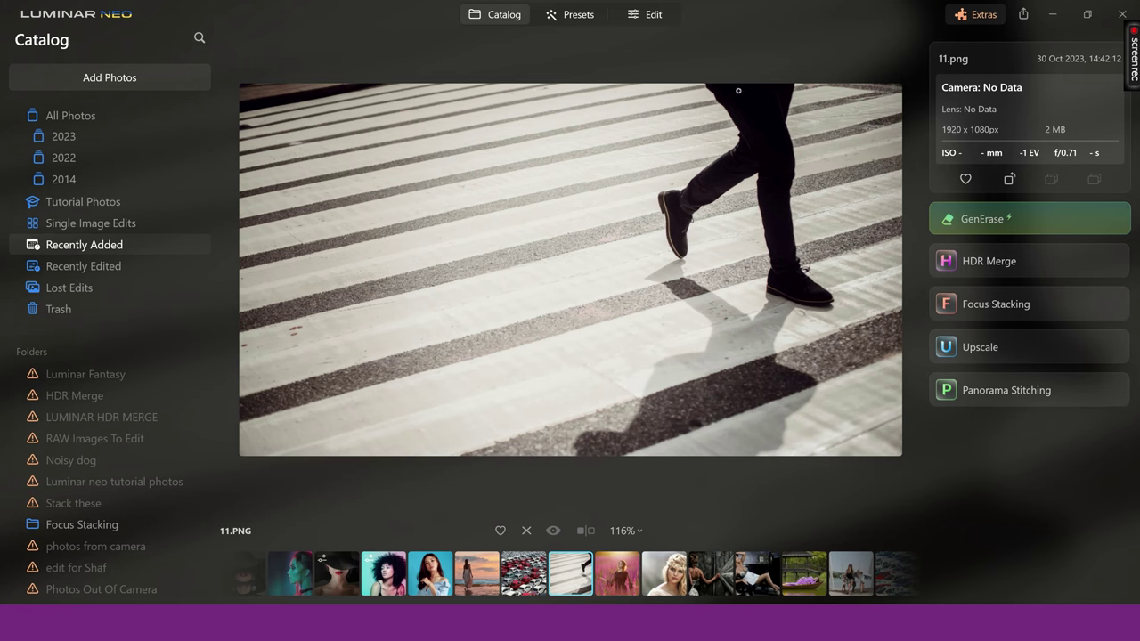
# In GenErase at brush size 65, mask the walker's legs, waist and shoes on the crosswalk and erase them
pyautogui.click(973, 224)
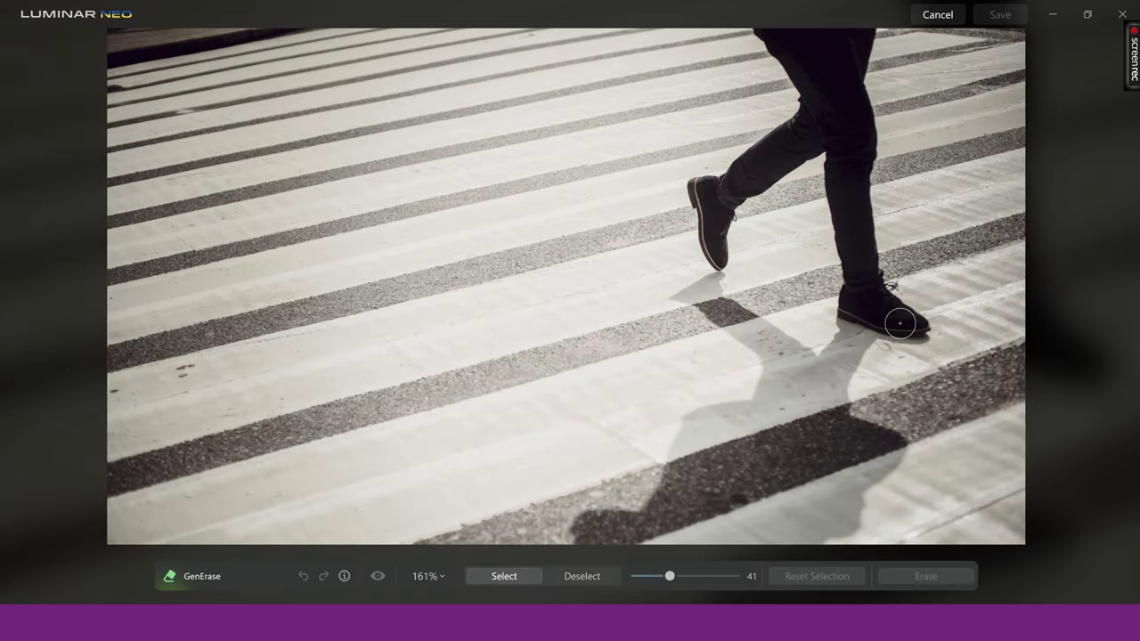
pyautogui.press(']')
pyautogui.press(']')
pyautogui.press(']')
pyautogui.press(']')
pyautogui.press(']')
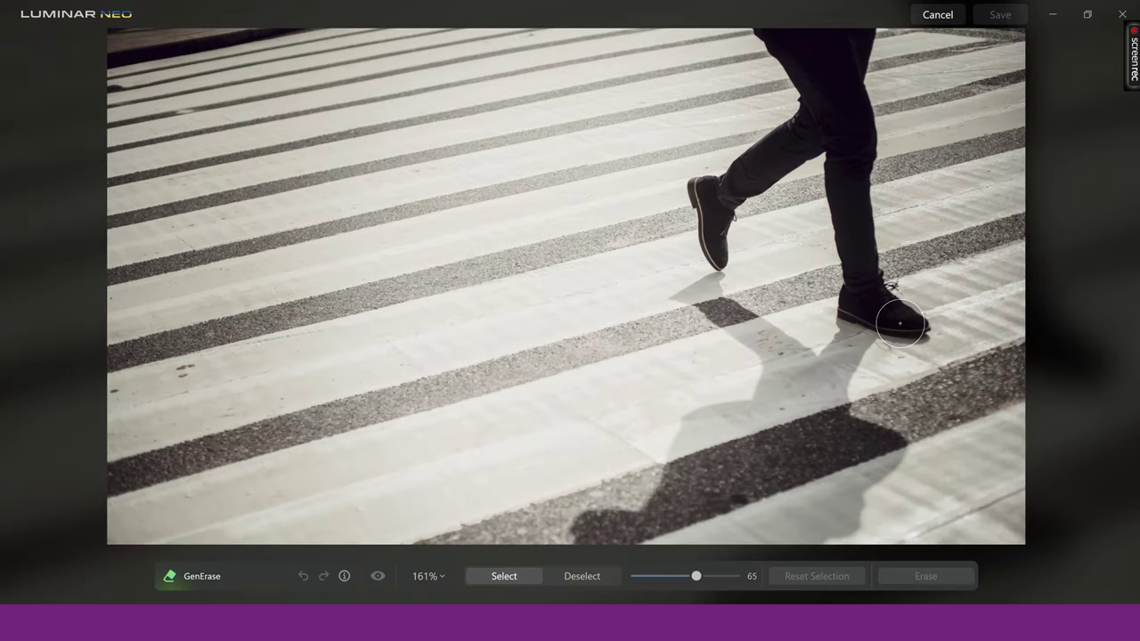
pyautogui.moveTo(911, 321)
pyautogui.mouseDown()
pyautogui.moveTo(857, 313)
pyautogui.moveTo(842, 124)
pyautogui.mouseUp()
pyautogui.moveTo(839, 55)
pyautogui.mouseDown()
pyautogui.moveTo(792, 38)
pyautogui.moveTo(732, 181)
pyautogui.moveTo(711, 217)
pyautogui.moveTo(706, 204)
pyautogui.moveTo(713, 215)
pyautogui.moveTo(700, 215)
pyautogui.moveTo(700, 187)
pyautogui.moveTo(818, 138)
pyautogui.moveTo(790, 150)
pyautogui.moveTo(801, 96)
pyautogui.moveTo(783, 20)
pyautogui.moveTo(825, 103)
pyautogui.moveTo(840, 96)
pyautogui.moveTo(852, 113)
pyautogui.moveTo(866, 271)
pyautogui.moveTo(909, 319)
pyautogui.moveTo(878, 310)
pyautogui.moveTo(908, 320)
pyautogui.moveTo(849, 309)
pyautogui.mouseUp()
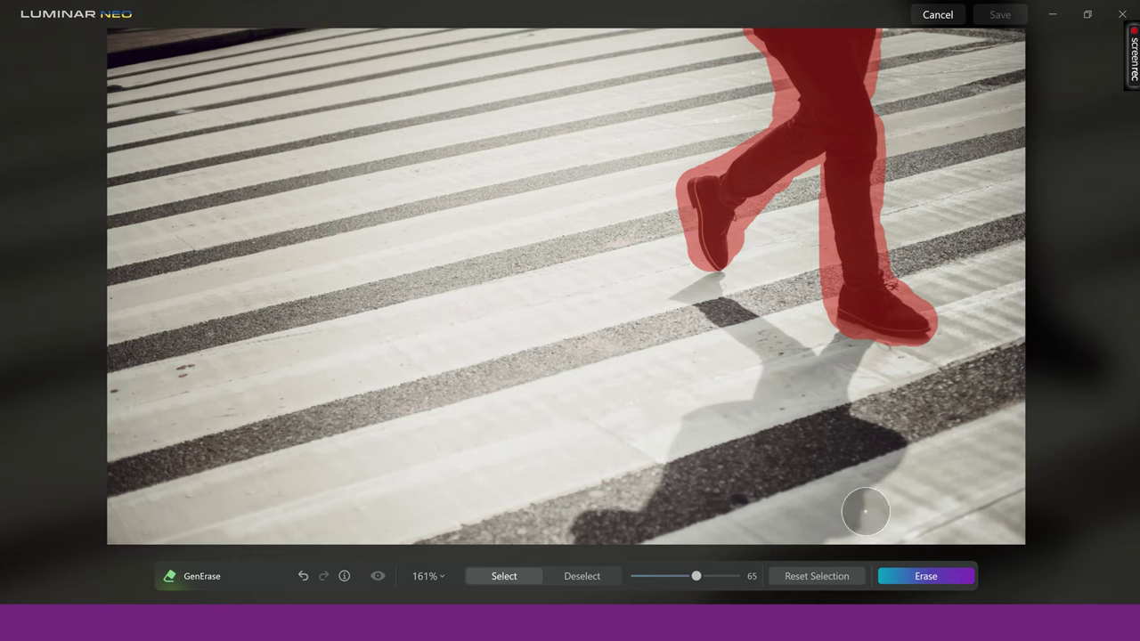
pyautogui.click(898, 577)
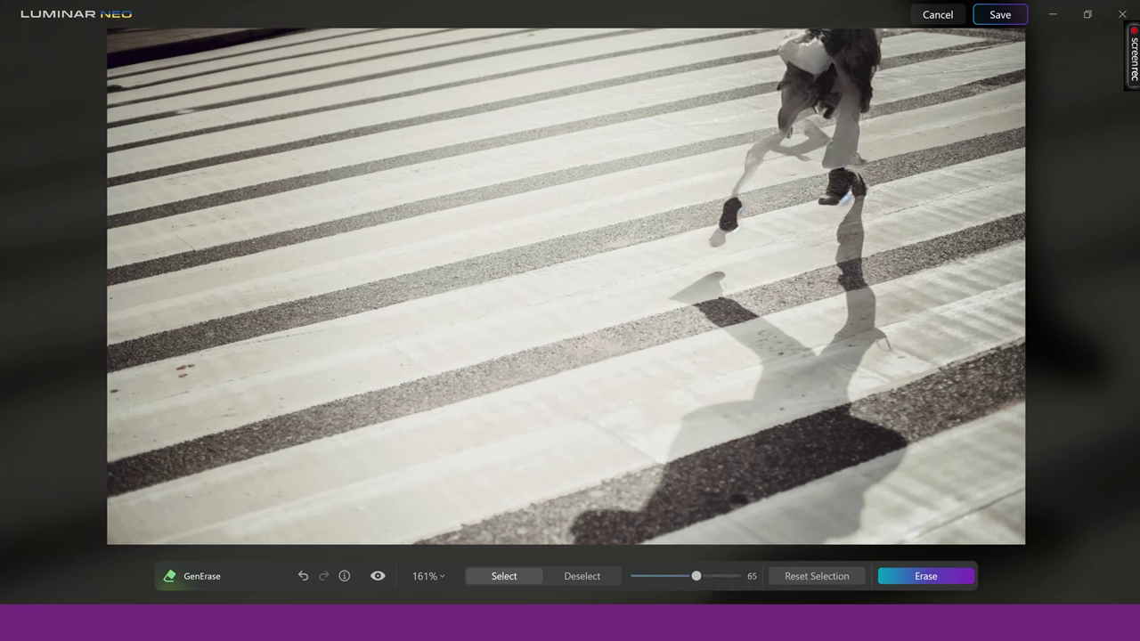
# Reset the selection, mask the leftover figure's right leg and torso, and erase them
pyautogui.click(817, 582)
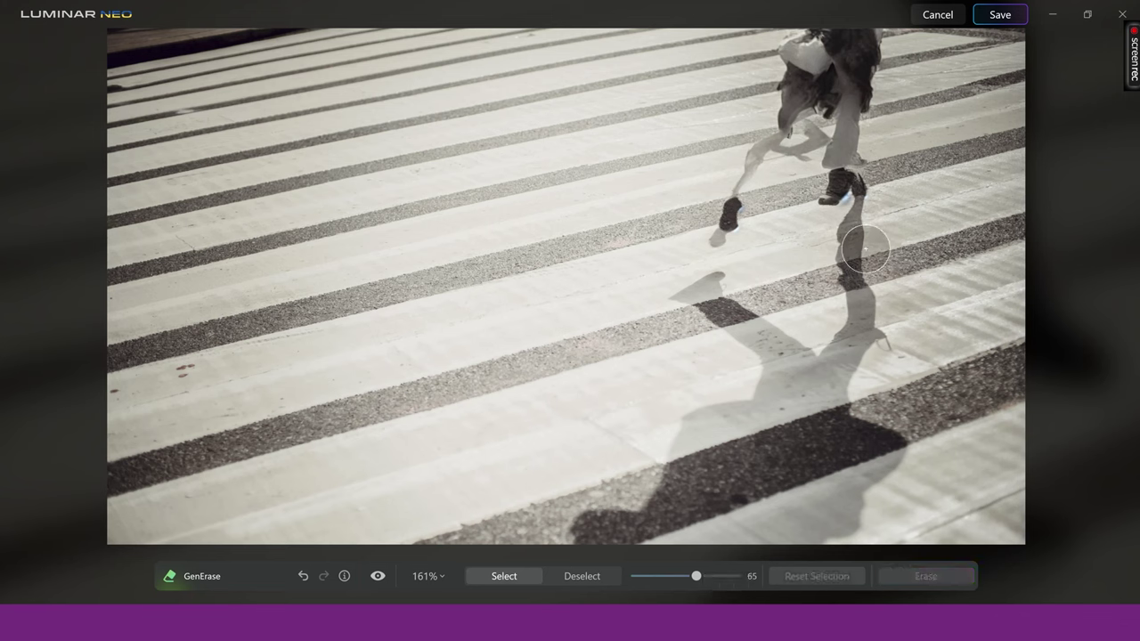
pyautogui.moveTo(847, 257)
pyautogui.mouseDown()
pyautogui.moveTo(801, 51)
pyautogui.moveTo(715, 254)
pyautogui.moveTo(819, 140)
pyautogui.moveTo(854, 268)
pyautogui.moveTo(877, 40)
pyautogui.mouseUp()
pyautogui.click(930, 576)
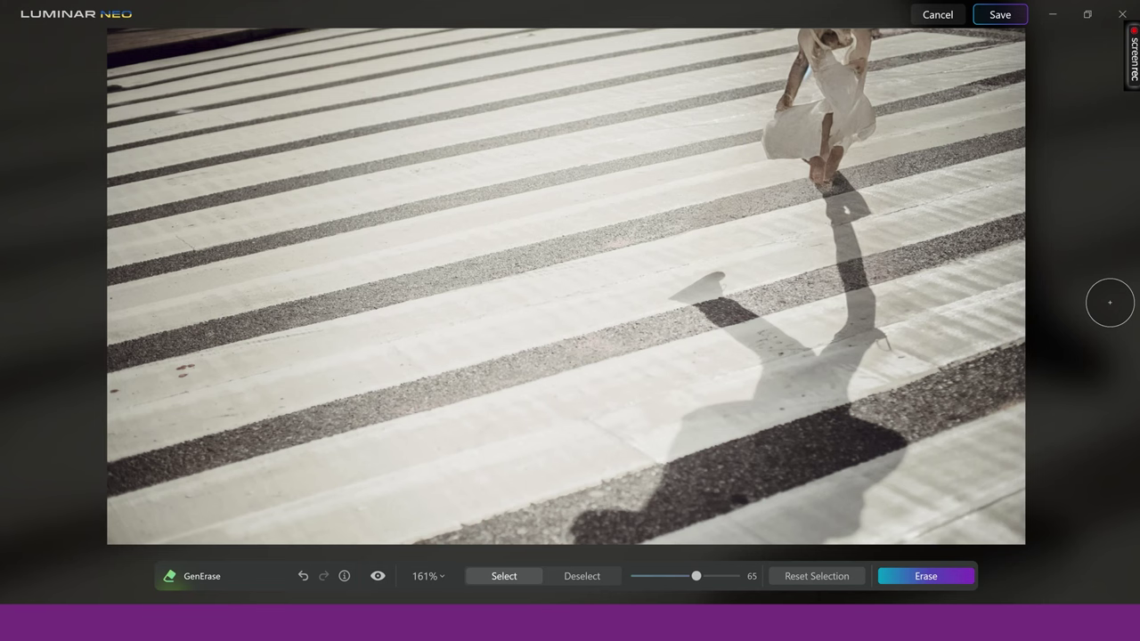
# Undo that erase, then re-mask the walking woman down to her feet and erase her
pyautogui.hotkey('ctrl', 'z')
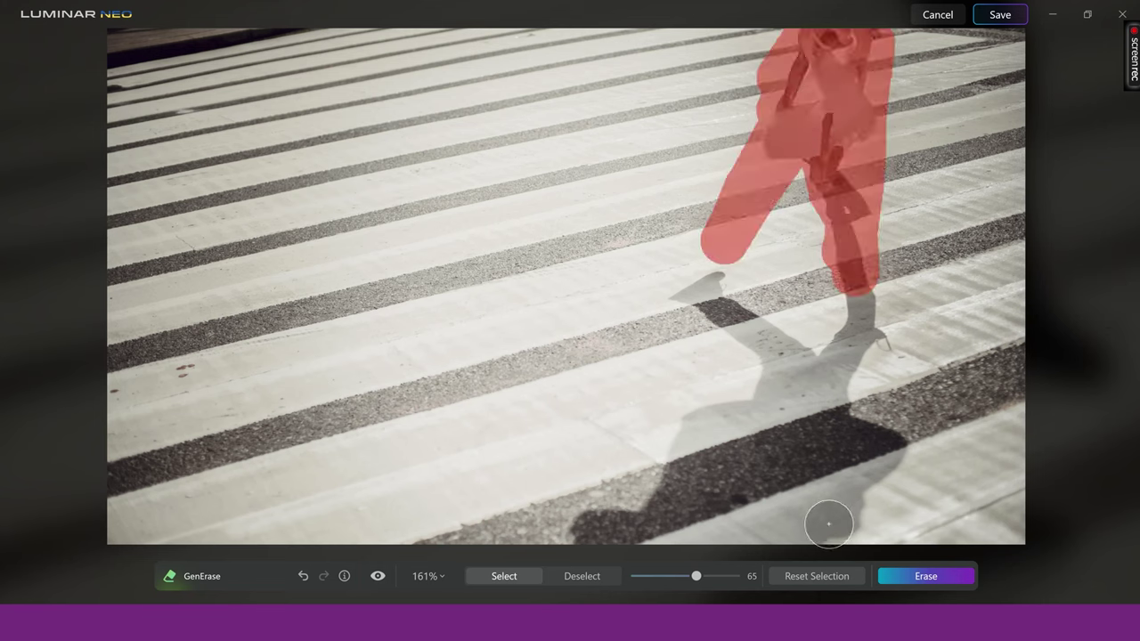
pyautogui.click(816, 576)
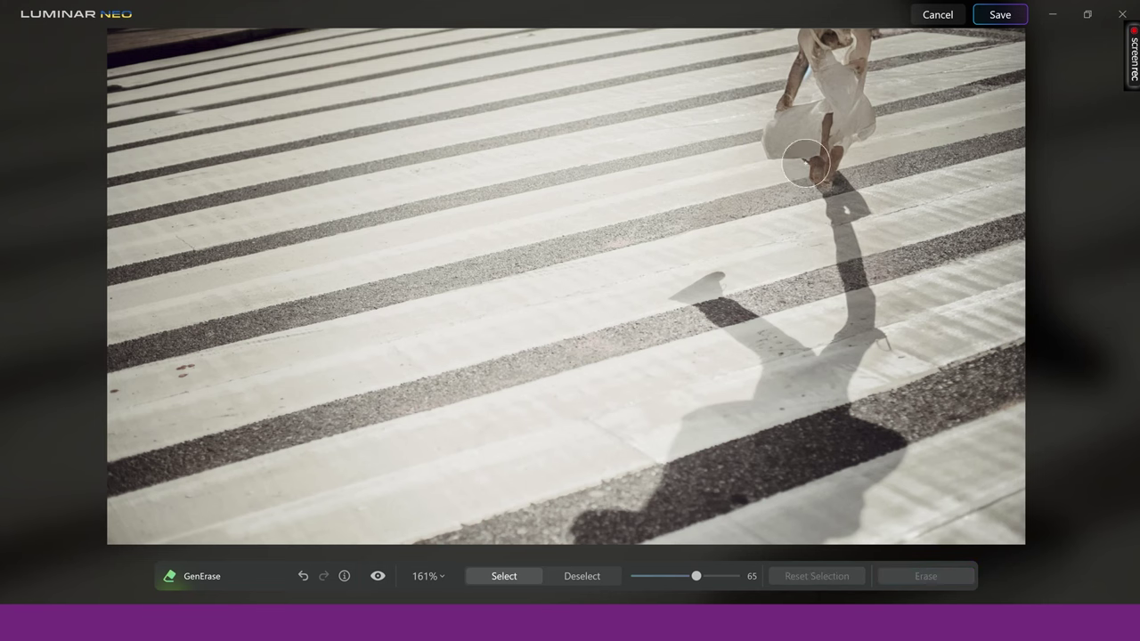
pyautogui.moveTo(780, 140)
pyautogui.mouseDown()
pyautogui.moveTo(819, 0)
pyautogui.moveTo(846, 78)
pyautogui.moveTo(851, 52)
pyautogui.moveTo(812, 171)
pyautogui.moveTo(840, 208)
pyautogui.moveTo(849, 196)
pyautogui.moveTo(846, 212)
pyautogui.moveTo(840, 145)
pyautogui.moveTo(843, 122)
pyautogui.moveTo(862, 116)
pyautogui.moveTo(856, 82)
pyautogui.moveTo(802, 74)
pyautogui.mouseUp()
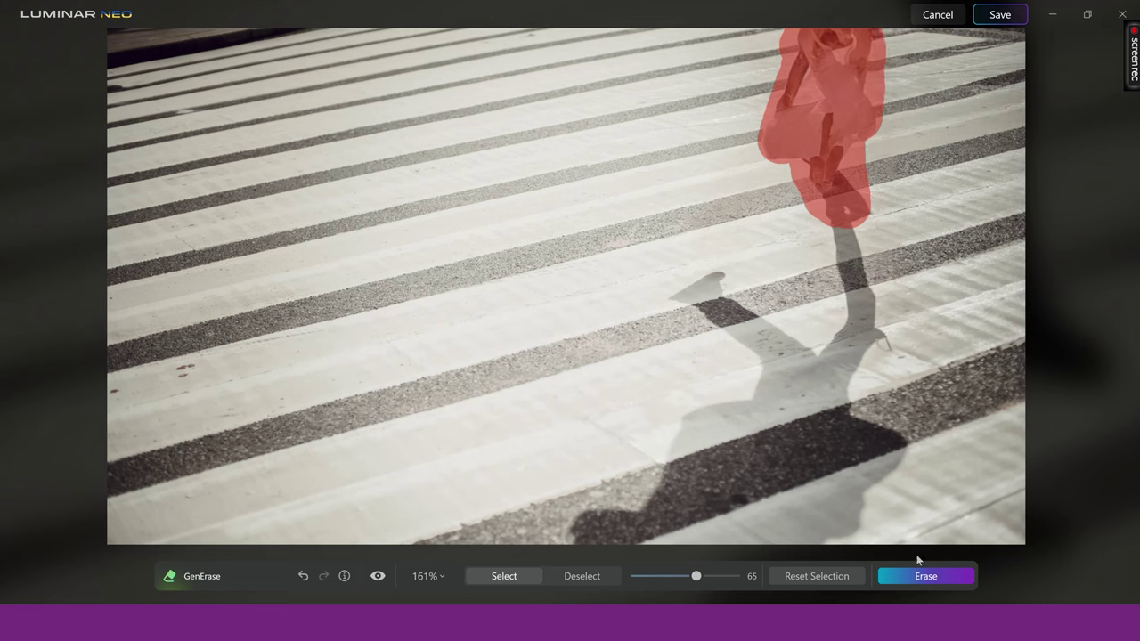
pyautogui.click(923, 576)
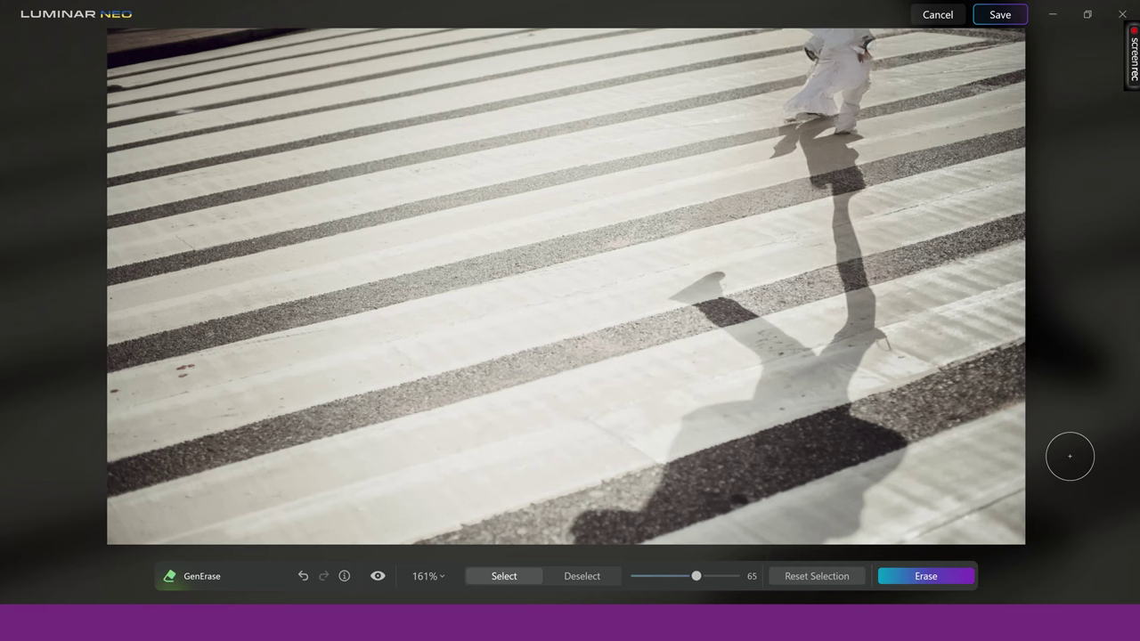
# Mask the generated white figure plus its long shadow on the crossing and erase both
pyautogui.click(818, 576)
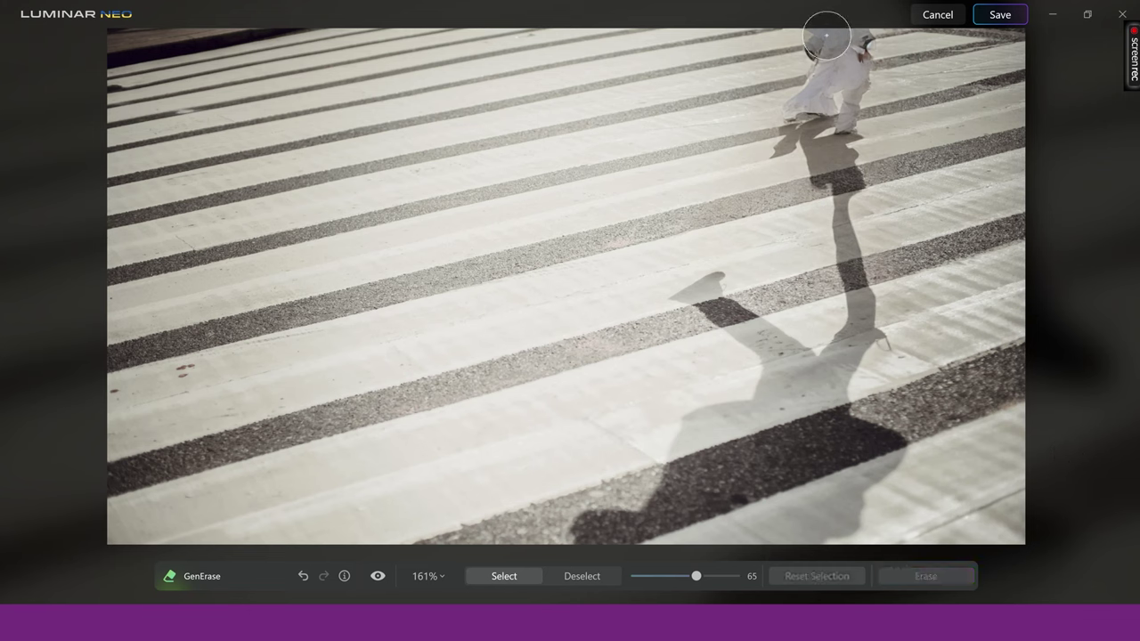
pyautogui.moveTo(826, 36)
pyautogui.mouseDown()
pyautogui.moveTo(800, 138)
pyautogui.moveTo(796, 121)
pyautogui.moveTo(807, 157)
pyautogui.moveTo(833, 114)
pyautogui.moveTo(839, 58)
pyautogui.moveTo(856, 135)
pyautogui.moveTo(857, 34)
pyautogui.moveTo(836, 189)
pyautogui.moveTo(864, 347)
pyautogui.mouseUp()
pyautogui.moveTo(712, 292)
pyautogui.mouseDown()
pyautogui.moveTo(690, 305)
pyautogui.moveTo(748, 327)
pyautogui.moveTo(583, 526)
pyautogui.moveTo(805, 512)
pyautogui.moveTo(811, 530)
pyautogui.moveTo(877, 460)
pyautogui.moveTo(811, 458)
pyautogui.moveTo(804, 369)
pyautogui.moveTo(828, 385)
pyautogui.moveTo(789, 145)
pyautogui.mouseUp()
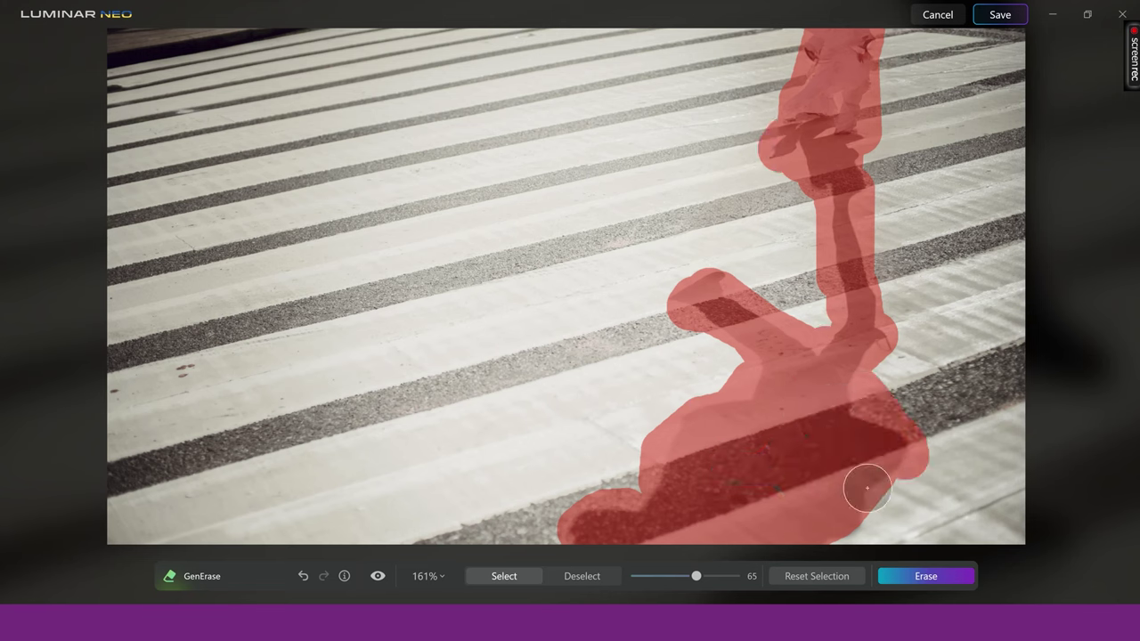
pyautogui.click(909, 576)
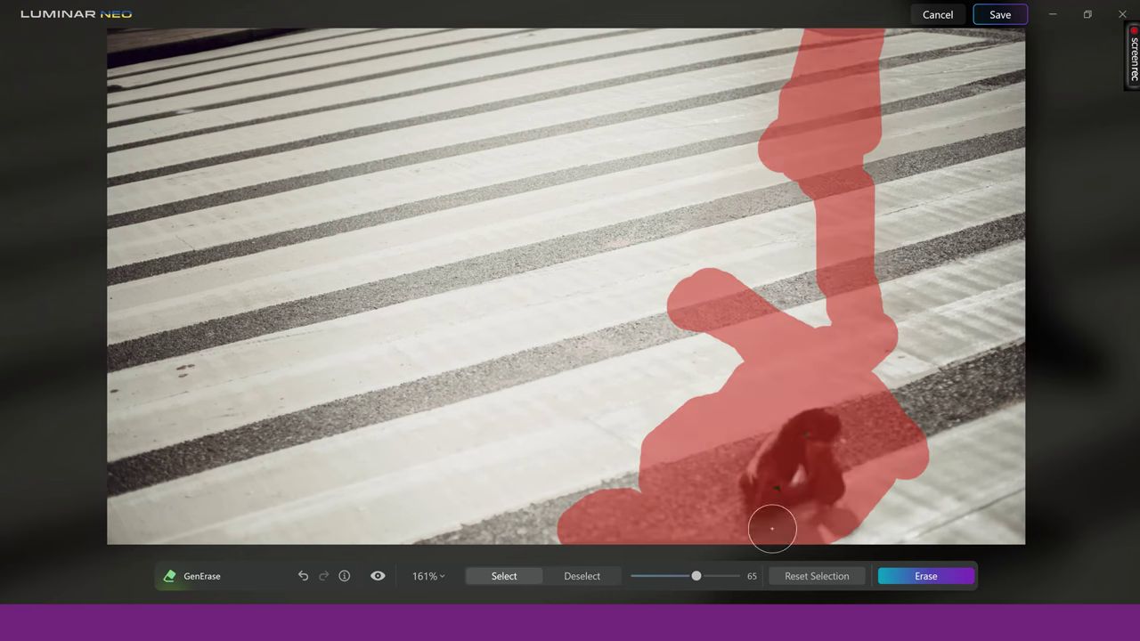
# Mask the dark dog-like blob and its shadow near the bottom, erase it, then clear the mask
pyautogui.click(792, 582)
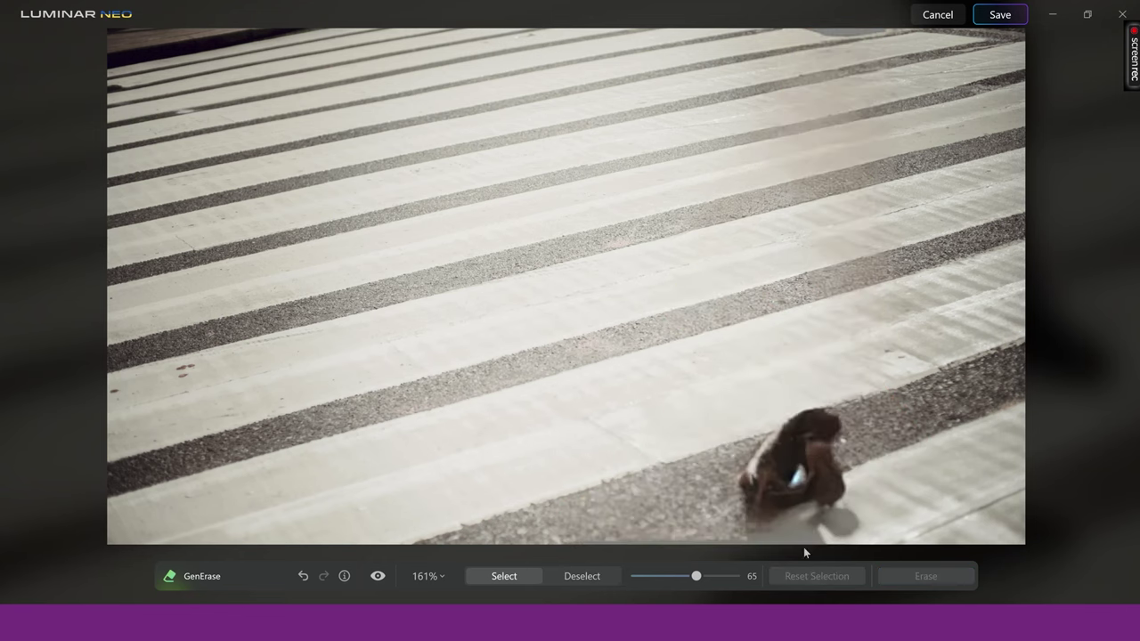
pyautogui.moveTo(811, 433); pyautogui.dragTo(746, 481)
pyautogui.moveTo(733, 533)
pyautogui.mouseDown()
pyautogui.moveTo(783, 565)
pyautogui.moveTo(824, 534)
pyautogui.moveTo(804, 448)
pyautogui.moveTo(750, 528)
pyautogui.moveTo(661, 563)
pyautogui.moveTo(779, 519)
pyautogui.moveTo(762, 534)
pyautogui.moveTo(785, 528)
pyautogui.moveTo(769, 545)
pyautogui.moveTo(825, 526)
pyautogui.moveTo(852, 532)
pyautogui.moveTo(849, 513)
pyautogui.moveTo(753, 529)
pyautogui.mouseUp()
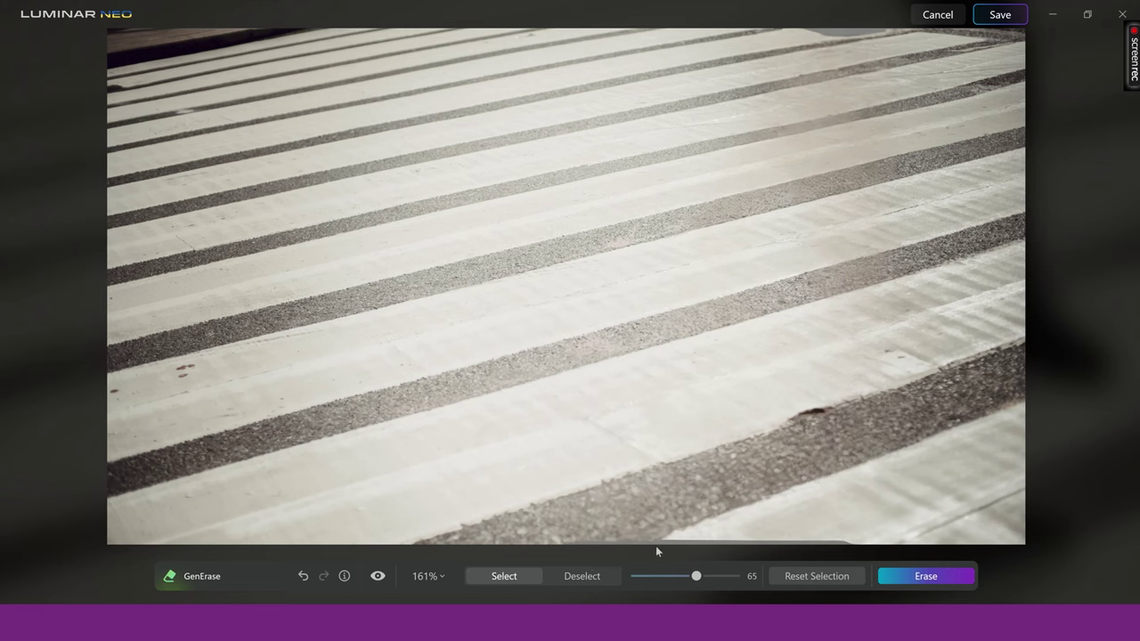
pyautogui.click(802, 576)
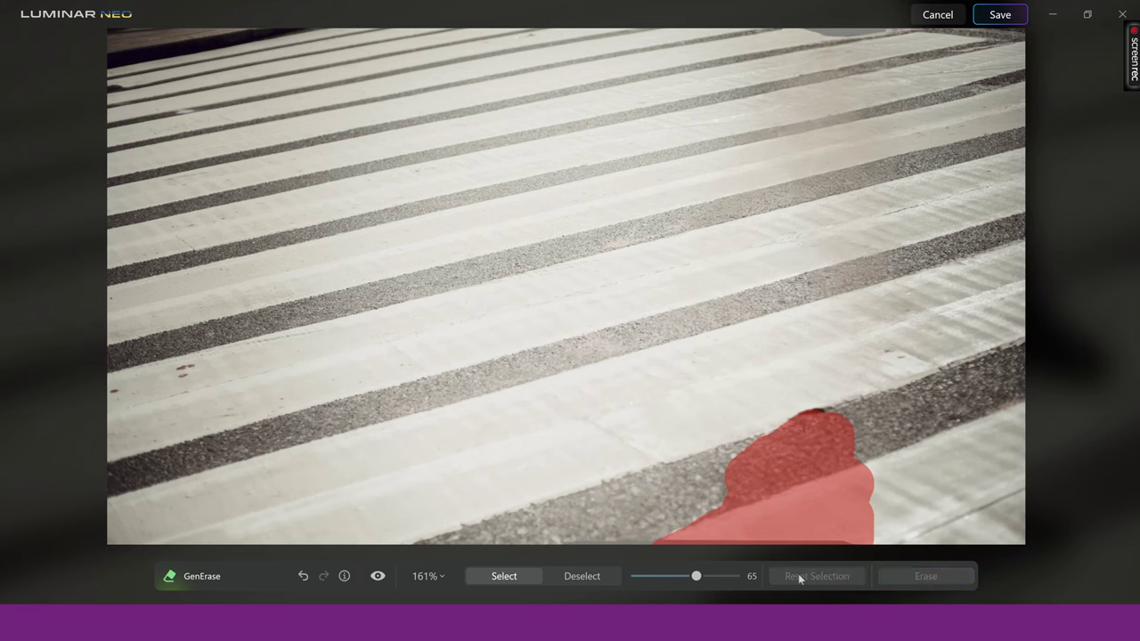
# Zoom to 300% to inspect the cleaned zebra crossing, then zoom back out to fit
pyautogui.click(442, 579)
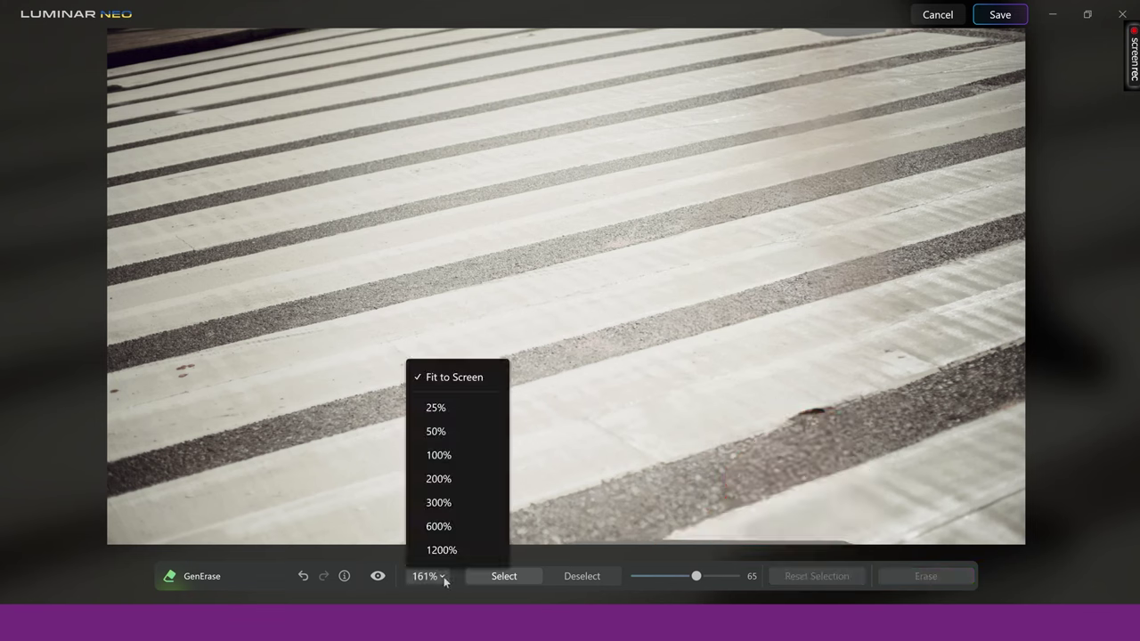
pyautogui.click(439, 502)
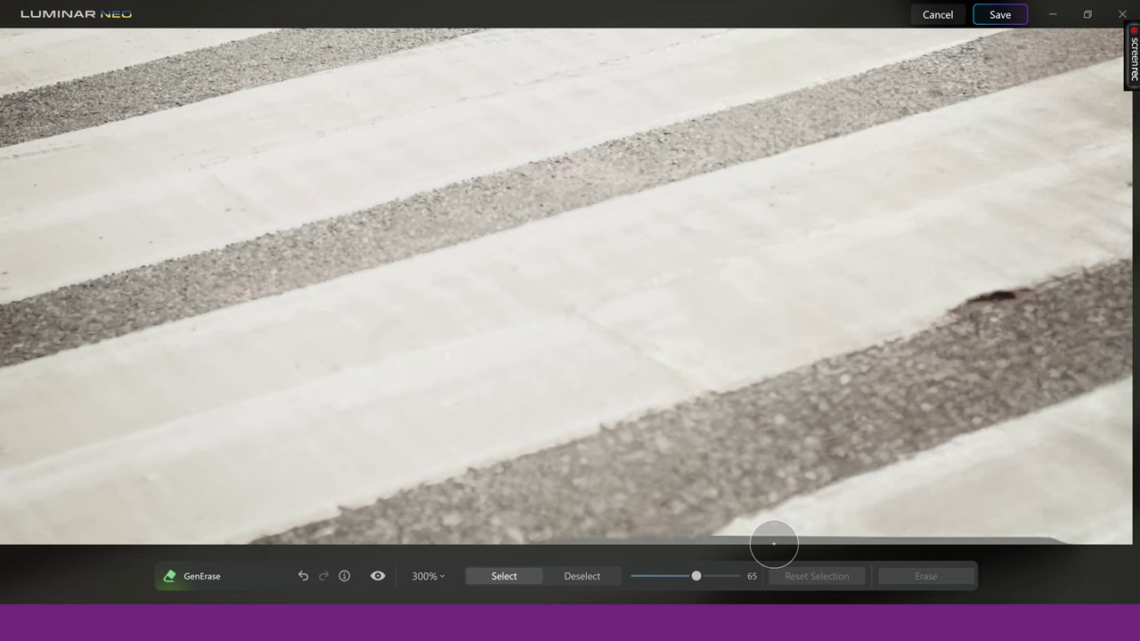
pyautogui.hotkey('ctrl', '1')
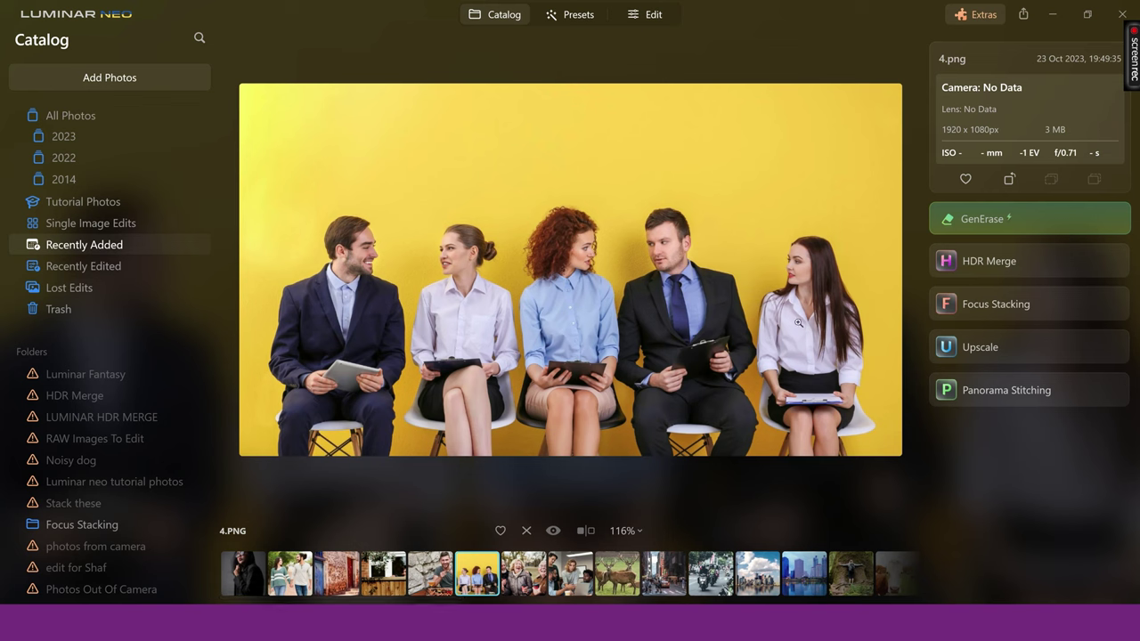
# Open the yellow-wall office photo in GenErase, set brush size 53, and mask the far-right woman
pyautogui.click(982, 224)
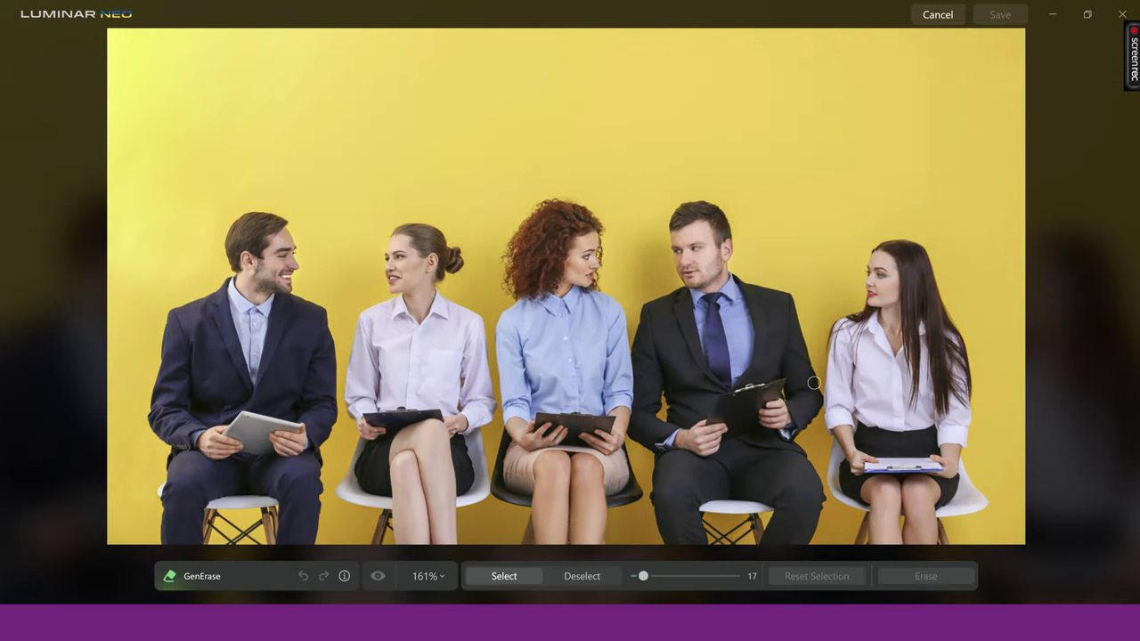
pyautogui.press(']')
pyautogui.press(']')
pyautogui.press(']')
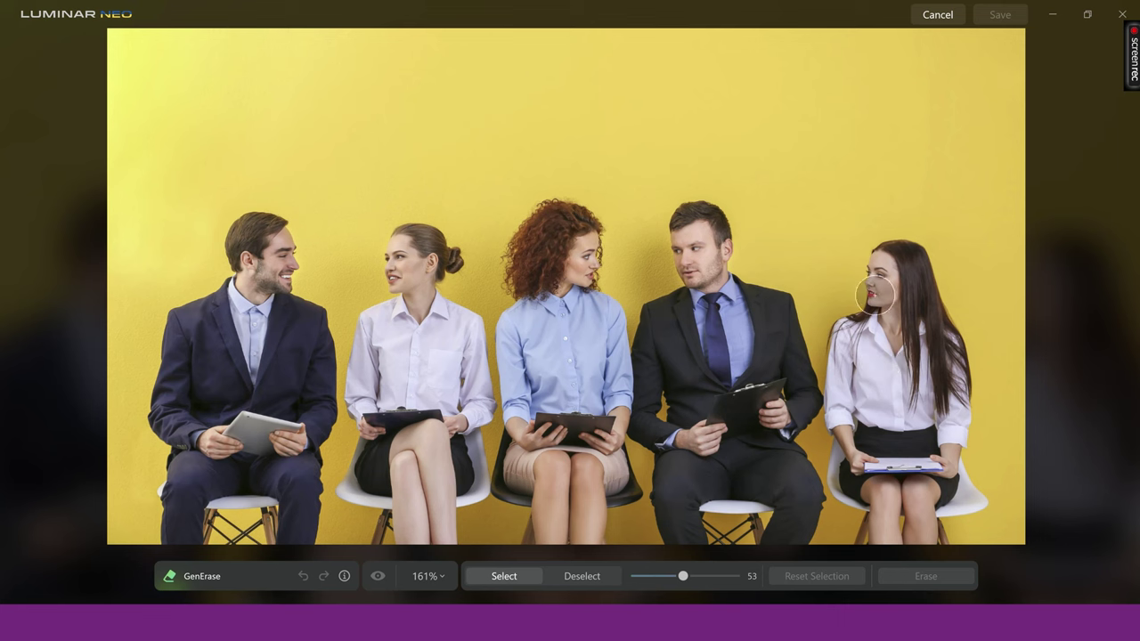
pyautogui.moveTo(879, 289)
pyautogui.mouseDown()
pyautogui.moveTo(888, 352)
pyautogui.moveTo(887, 282)
pyautogui.moveTo(872, 261)
pyautogui.moveTo(929, 301)
pyautogui.moveTo(910, 259)
pyautogui.moveTo(900, 253)
pyautogui.moveTo(956, 402)
pyautogui.moveTo(938, 475)
pyautogui.moveTo(899, 375)
pyautogui.moveTo(872, 431)
pyautogui.moveTo(845, 425)
pyautogui.moveTo(860, 308)
pyautogui.moveTo(842, 376)
pyautogui.moveTo(962, 496)
pyautogui.moveTo(959, 522)
pyautogui.moveTo(924, 532)
pyautogui.moveTo(890, 489)
pyautogui.moveTo(869, 521)
pyautogui.moveTo(892, 540)
pyautogui.moveTo(947, 531)
pyautogui.moveTo(881, 537)
pyautogui.moveTo(846, 469)
pyautogui.mouseUp()
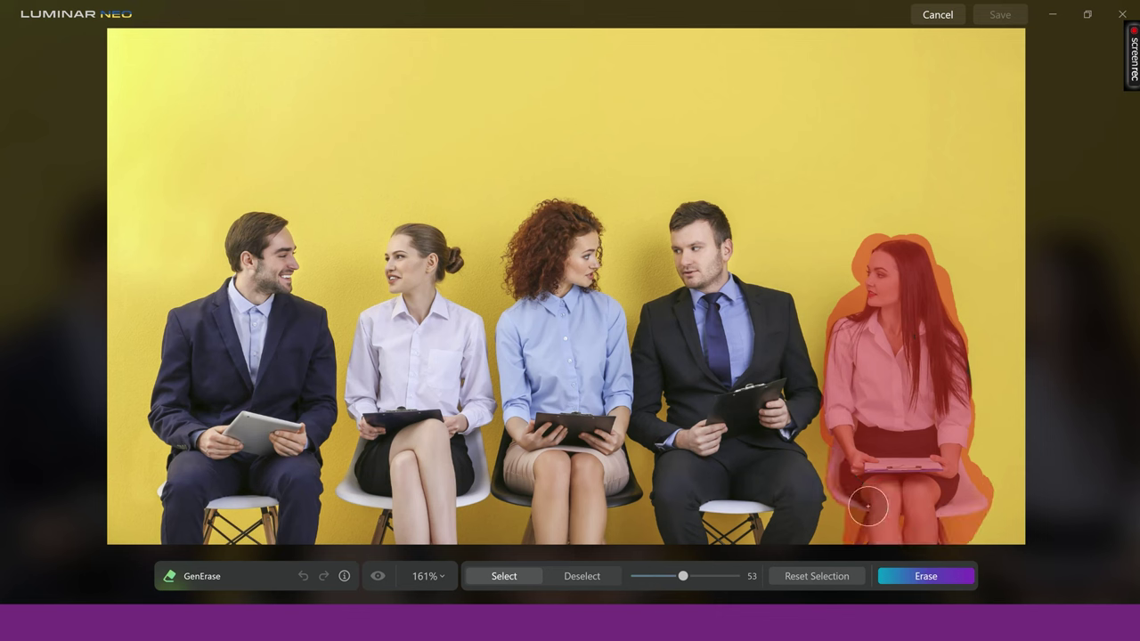
# Erase the far-right woman, re-mask and erase again, then undo to restore her full mask
pyautogui.click(927, 578)
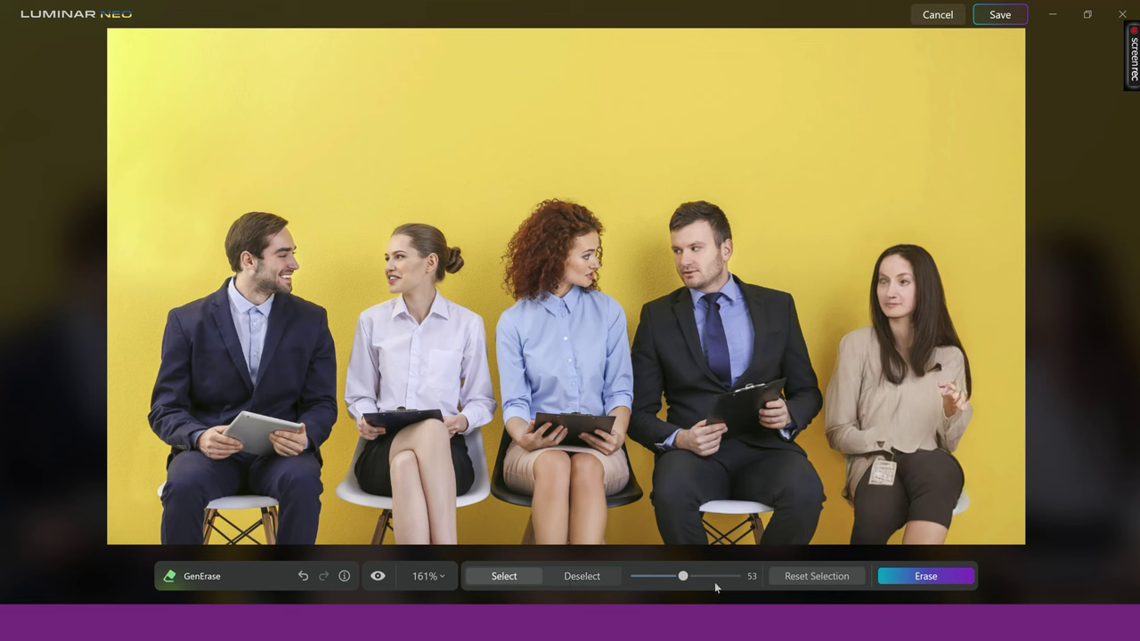
pyautogui.click(867, 342)
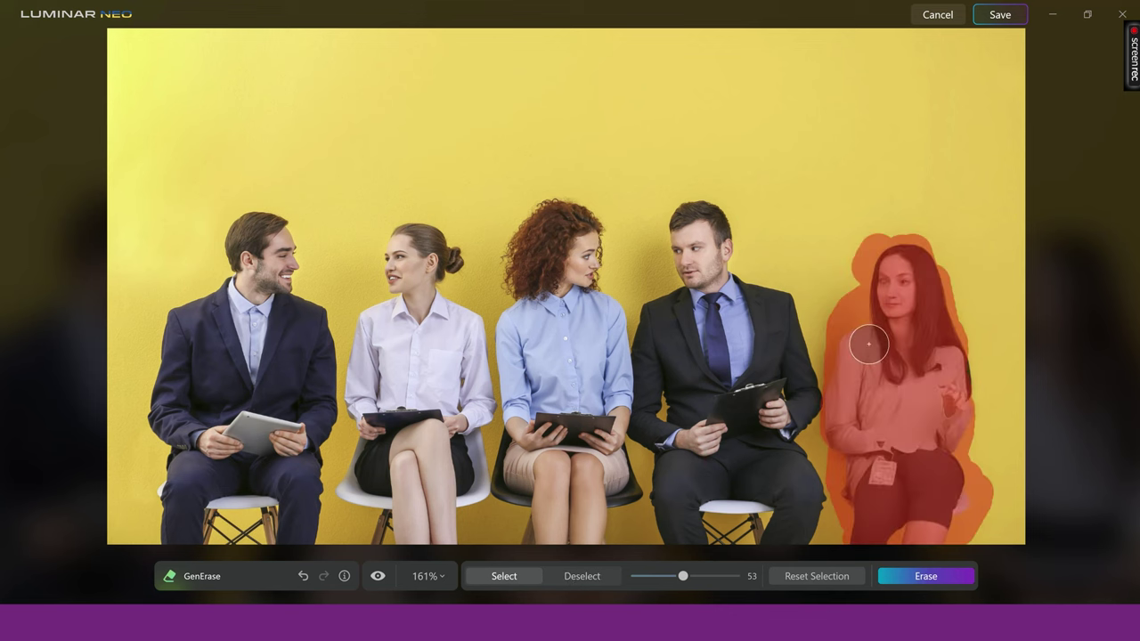
pyautogui.click(795, 579)
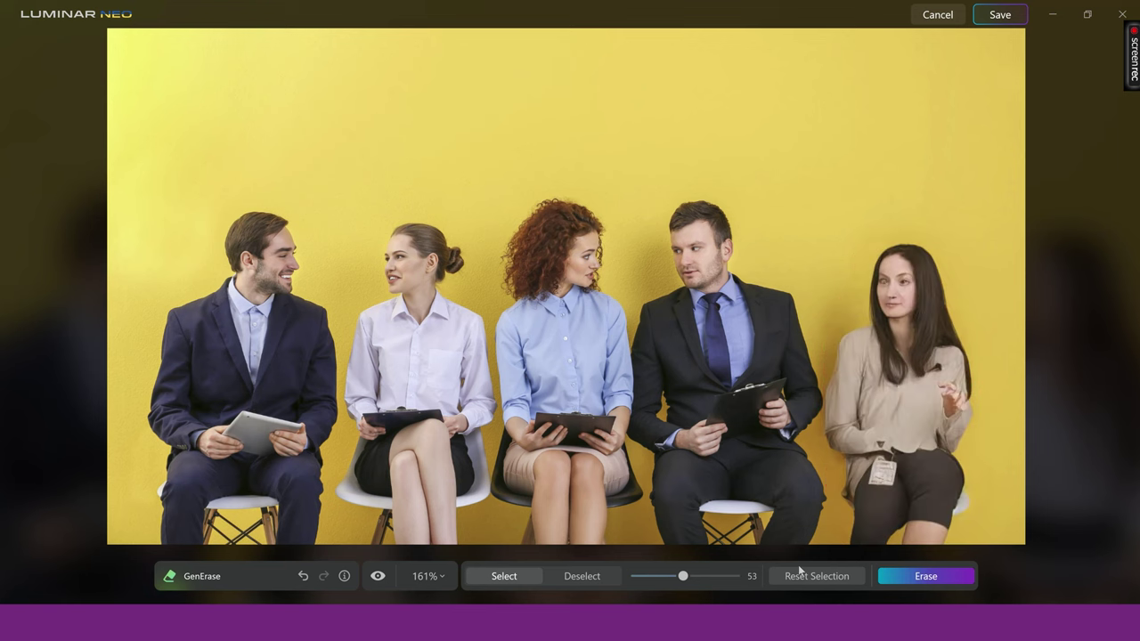
pyautogui.click(926, 293)
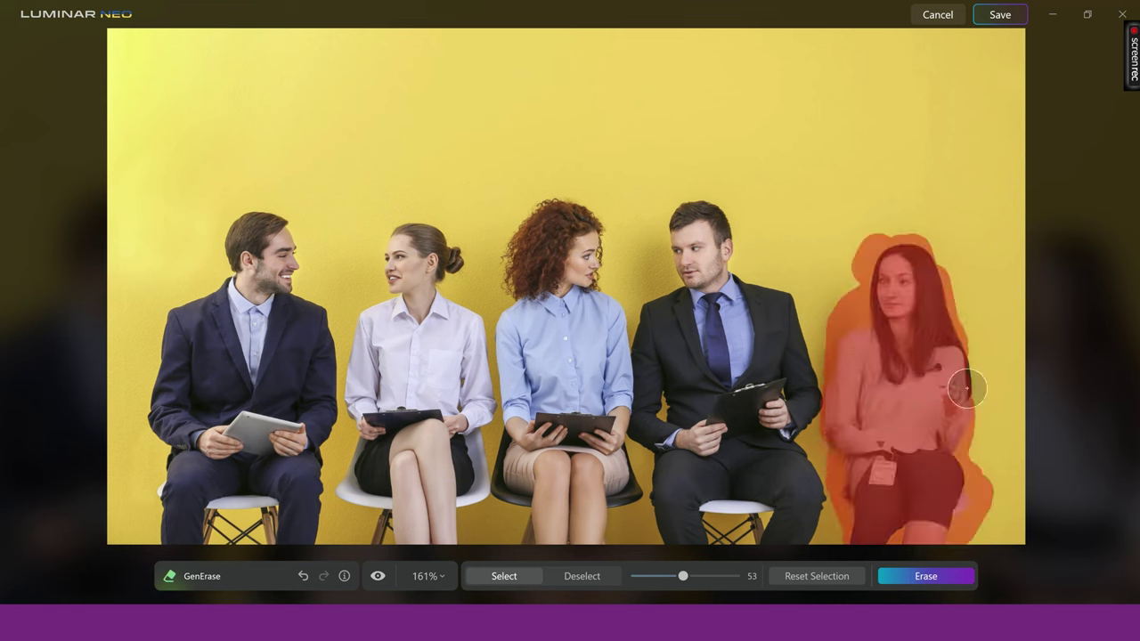
pyautogui.hotkey('ctrl', 'z')
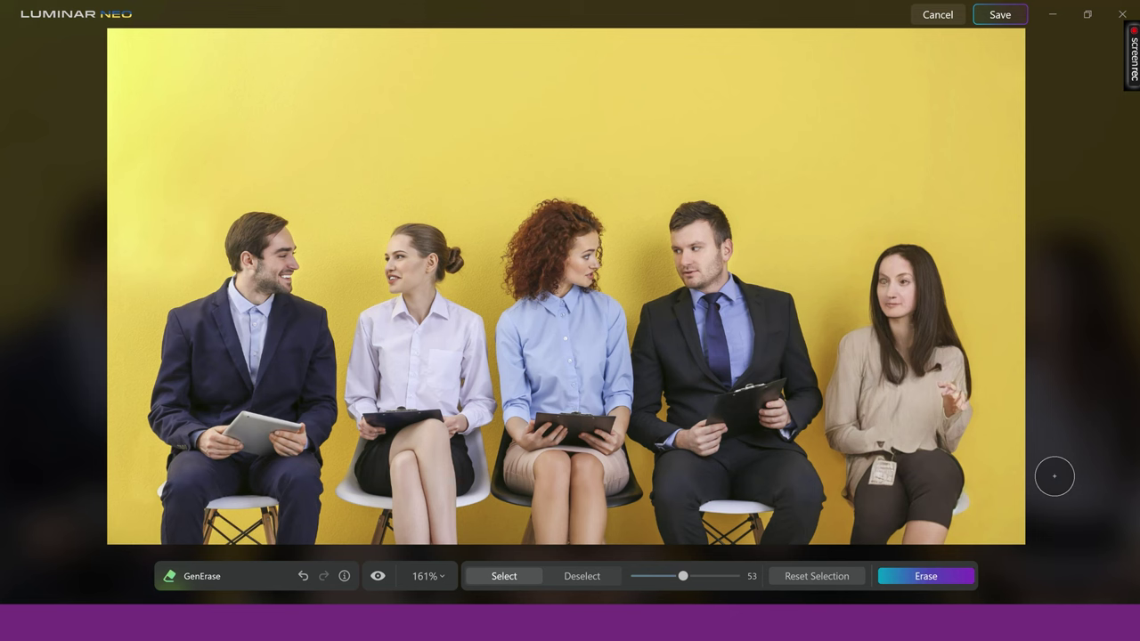
pyautogui.click(946, 580)
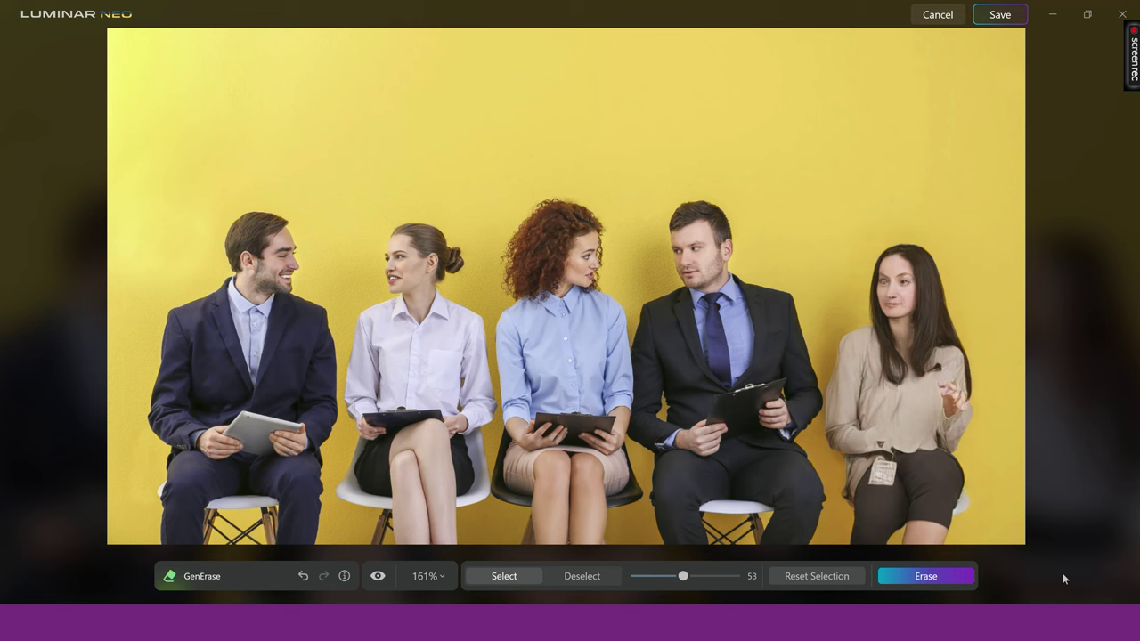
pyautogui.hotkey('ctrl', 'z')
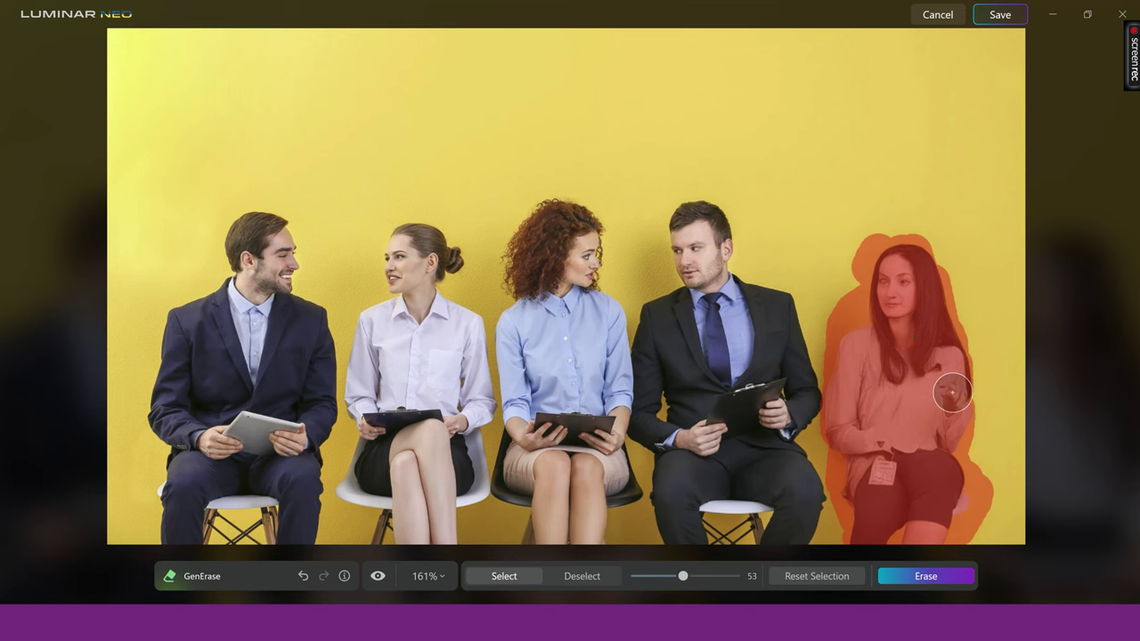
# Exit GenErase with Esc, discarding the edit and returning to the original 4.png in the catalog
pyautogui.press('Escape')
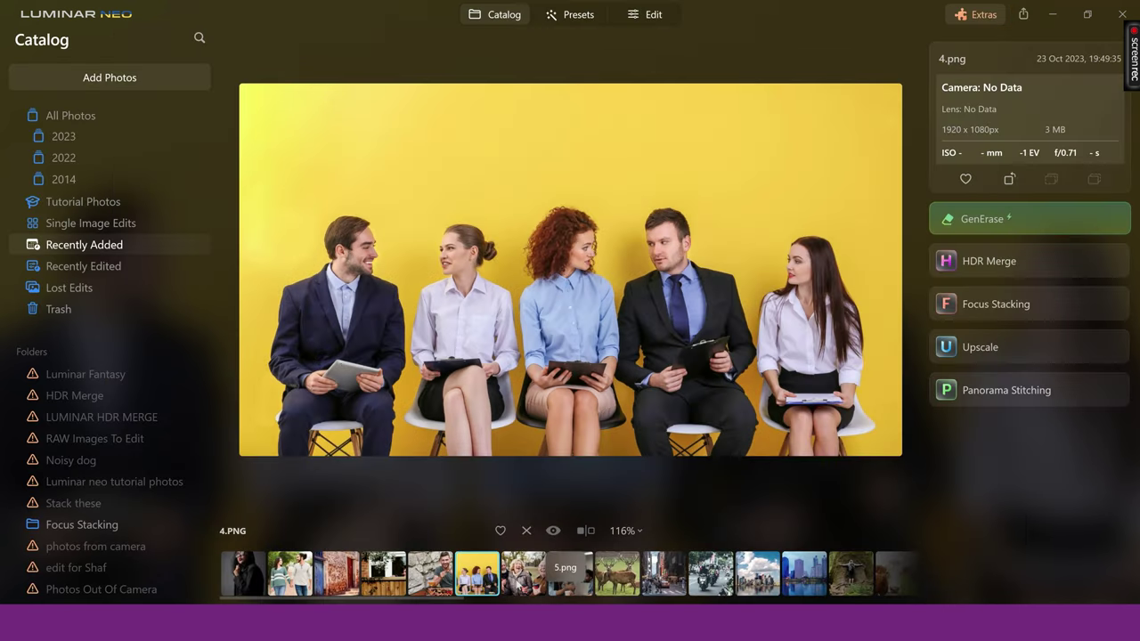